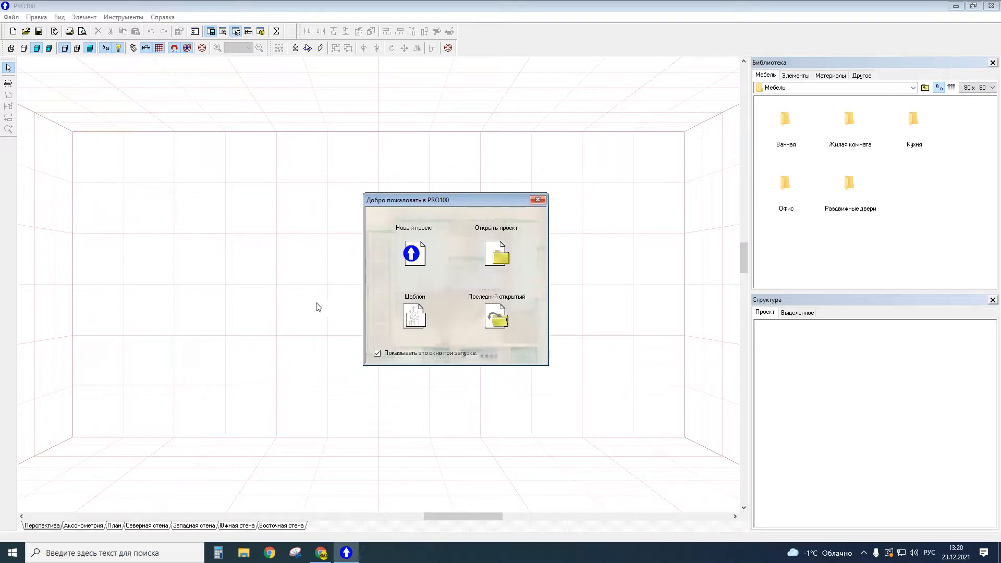
Step: Create a new project, leaving the project properties at their defaults
{"action": "left_click_drag", "start_coordinate": [428, 200], "coordinate": [446, 202]}
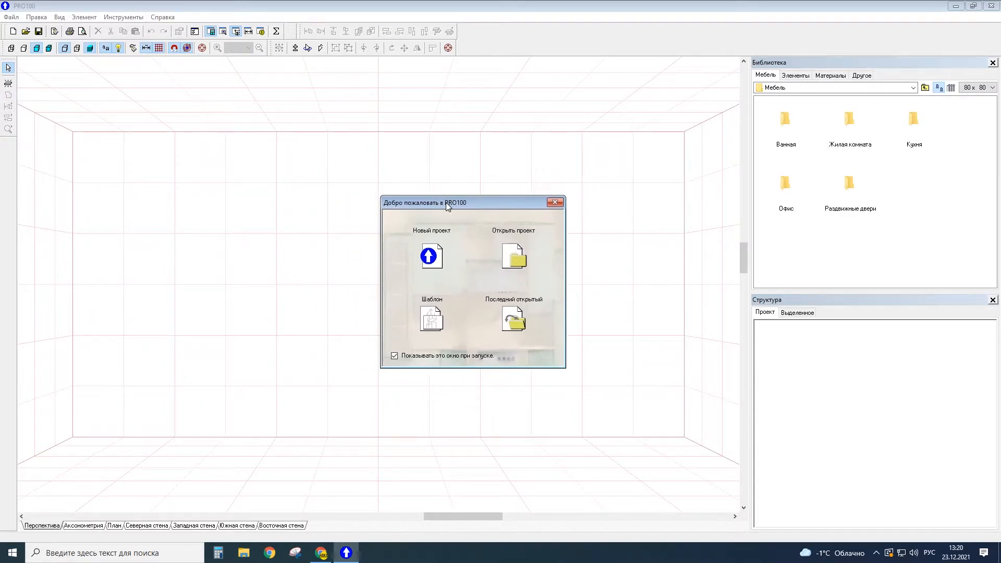
{"action": "left_click", "coordinate": [428, 256]}
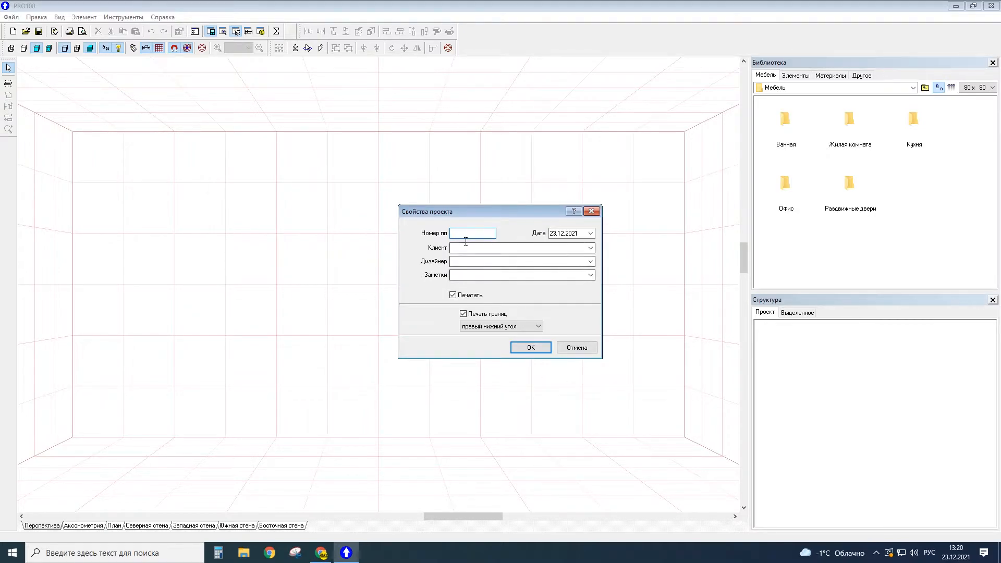
{"action": "left_click", "coordinate": [537, 350]}
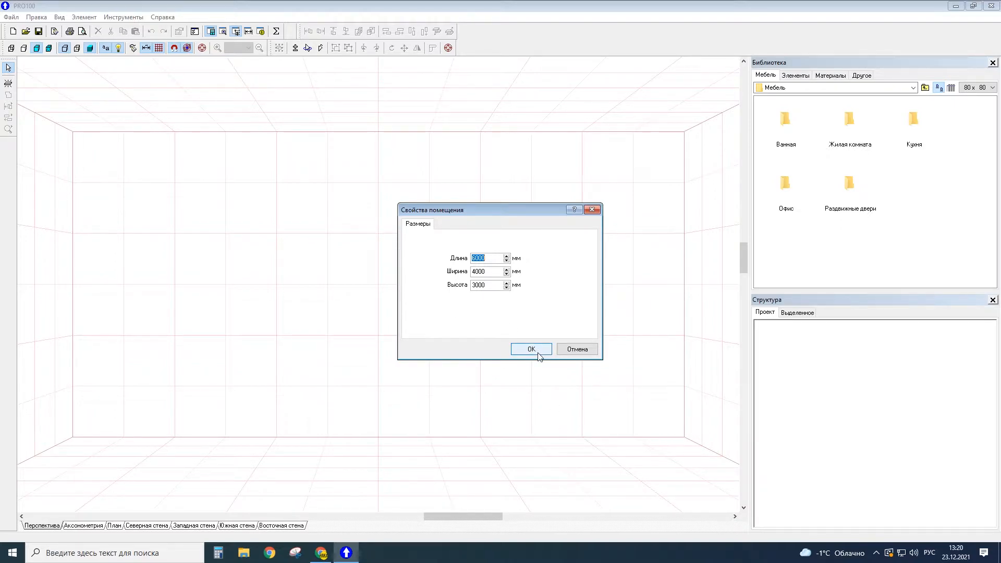
{"action": "type", "text": "3000"}
{"action": "key", "text": "Tab"}
{"action": "type", "text": "2500"}
{"action": "left_click", "coordinate": [591, 350]}
Step: Examine the empty room in the perspective, axonometric, plan and four wall views, and with the grid temporarily hidden
{"action": "scroll", "coordinate": [536, 320], "scroll_direction": "down", "scroll_amount": 5}
{"action": "middle_click_drag", "start_coordinate": [473, 322], "coordinate": [528, 370]}
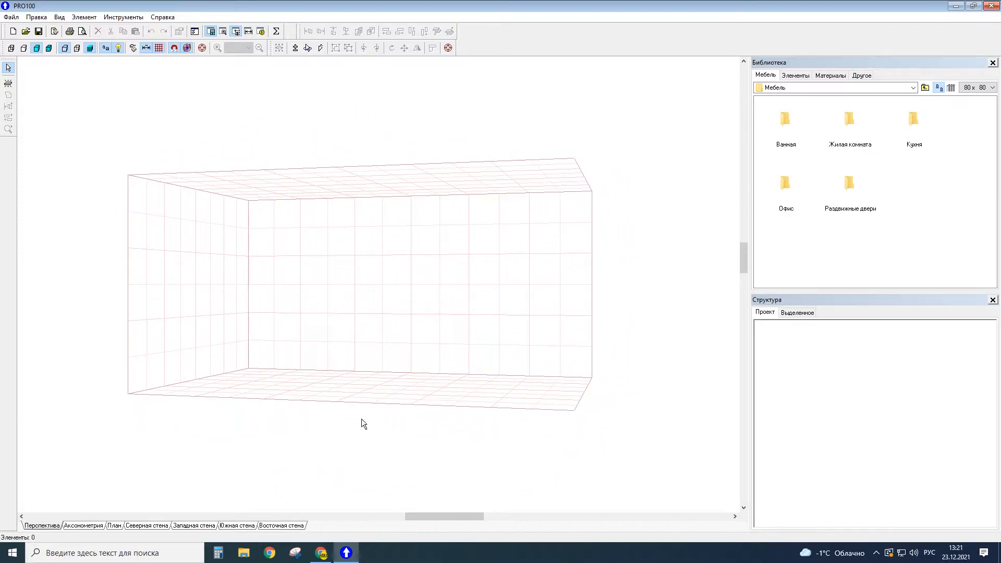
{"action": "left_click", "coordinate": [43, 525]}
{"action": "middle_click_drag", "start_coordinate": [296, 353], "coordinate": [262, 359]}
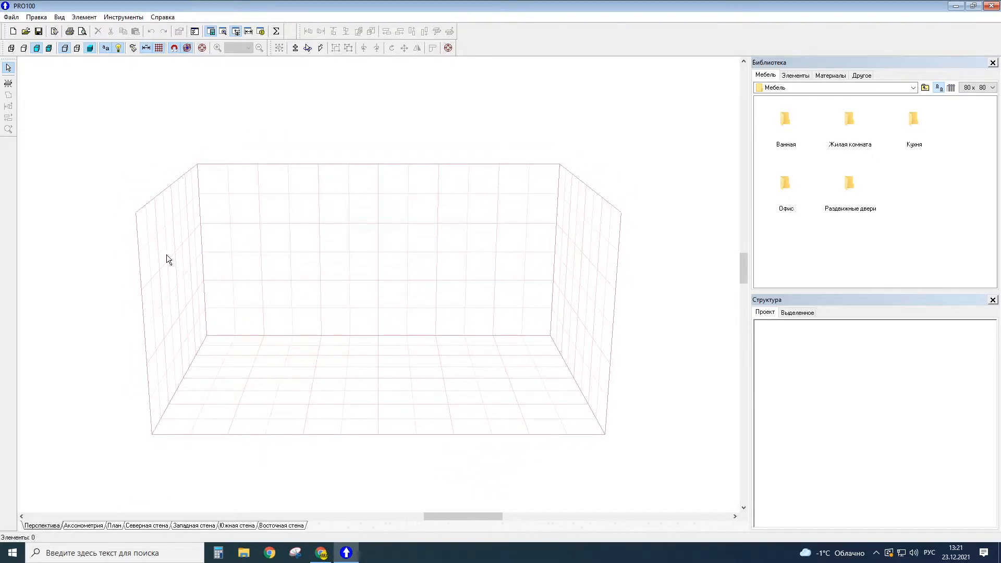
{"action": "left_click", "coordinate": [87, 526]}
{"action": "left_click", "coordinate": [116, 527]}
{"action": "left_click", "coordinate": [142, 526]}
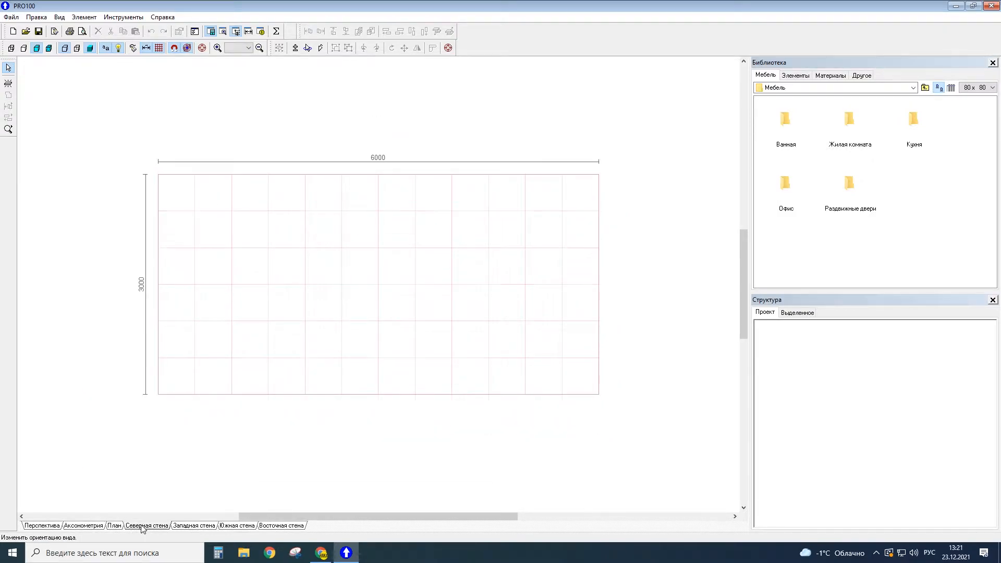
{"action": "left_click", "coordinate": [202, 526]}
{"action": "left_click", "coordinate": [248, 527]}
{"action": "left_click", "coordinate": [284, 527]}
{"action": "left_click", "coordinate": [41, 526]}
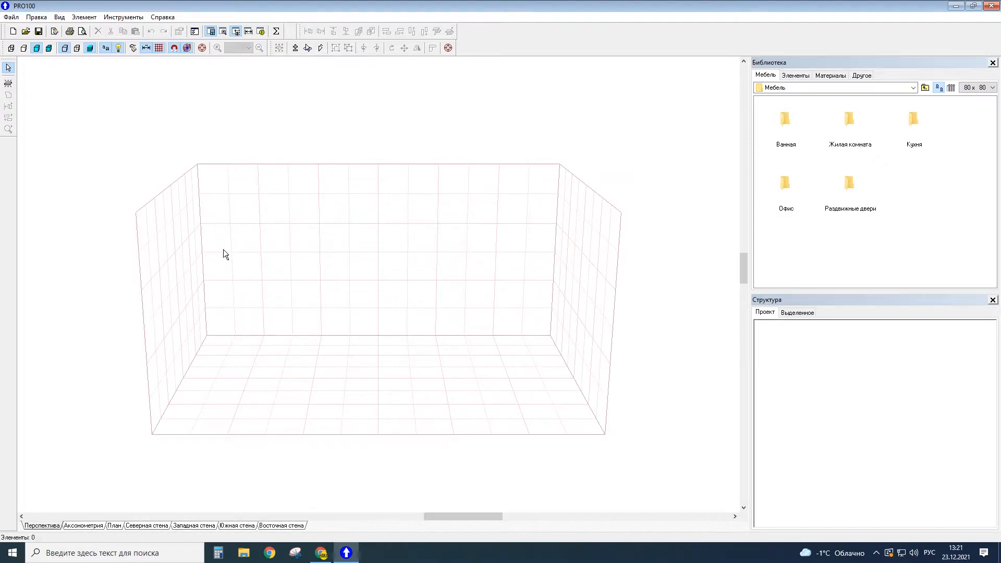
{"action": "left_click", "coordinate": [159, 48]}
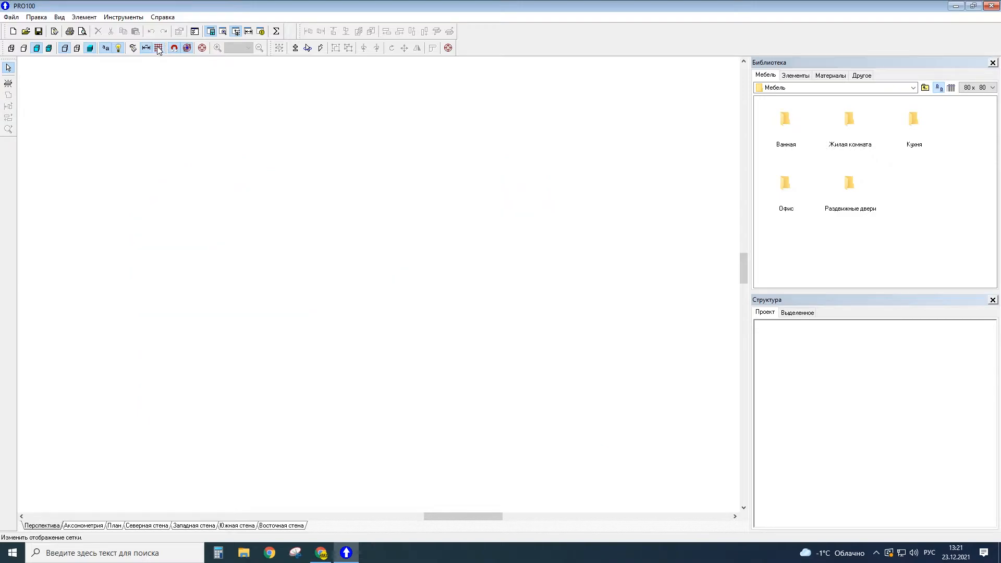
{"action": "left_click", "coordinate": [160, 48]}
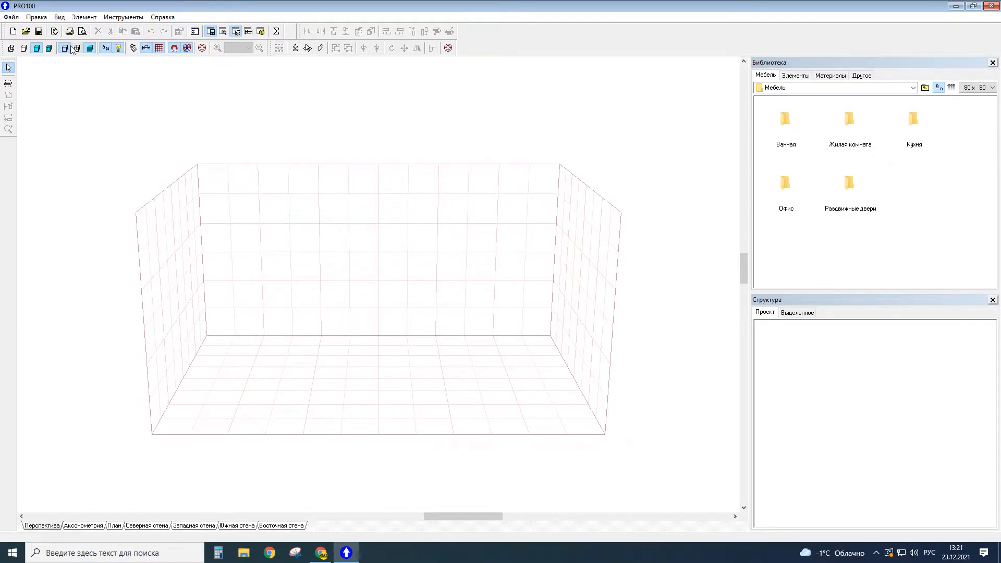
Step: Draw an 18 mm thick rectangular panel about 800 × 800 mm on the left wall at the back corner and name it Бокавина
{"action": "left_click", "coordinate": [8, 85]}
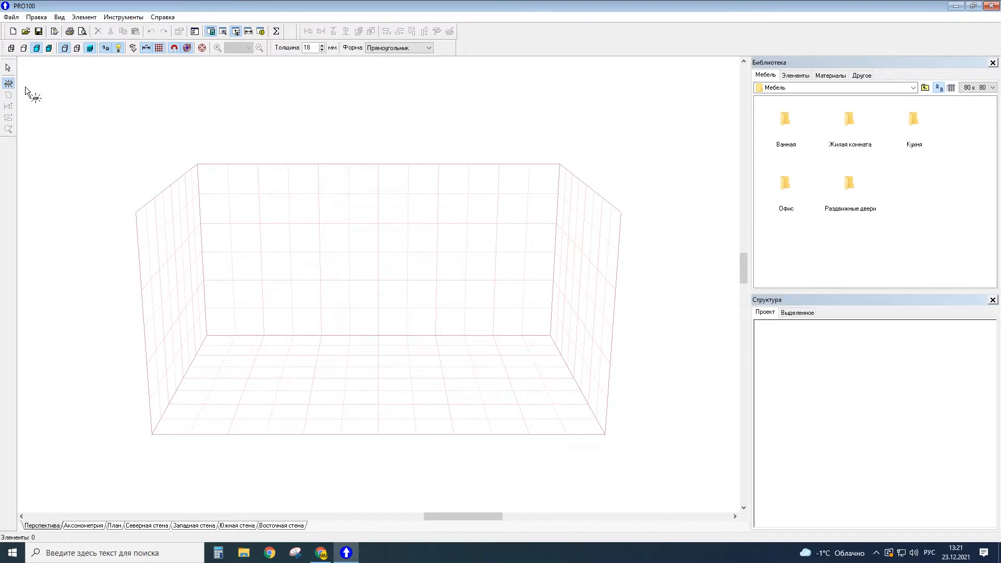
{"action": "left_click_drag", "start_coordinate": [194, 260], "coordinate": [208, 320]}
{"action": "right_click_drag", "start_coordinate": [386, 346], "coordinate": [339, 340]}
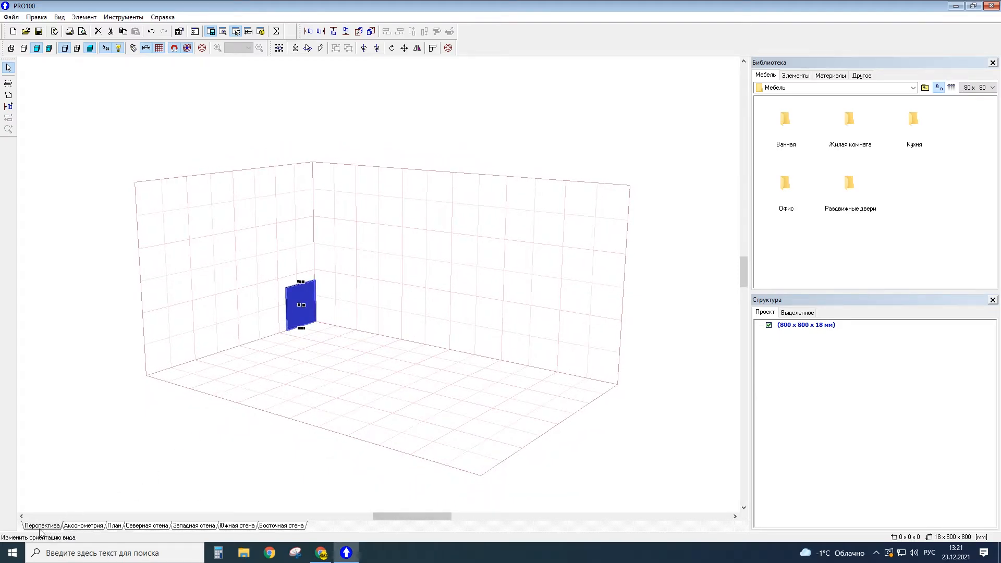
{"action": "right_click_drag", "start_coordinate": [291, 390], "coordinate": [372, 332]}
{"action": "scroll", "coordinate": [290, 272], "scroll_direction": "up", "scroll_amount": 2}
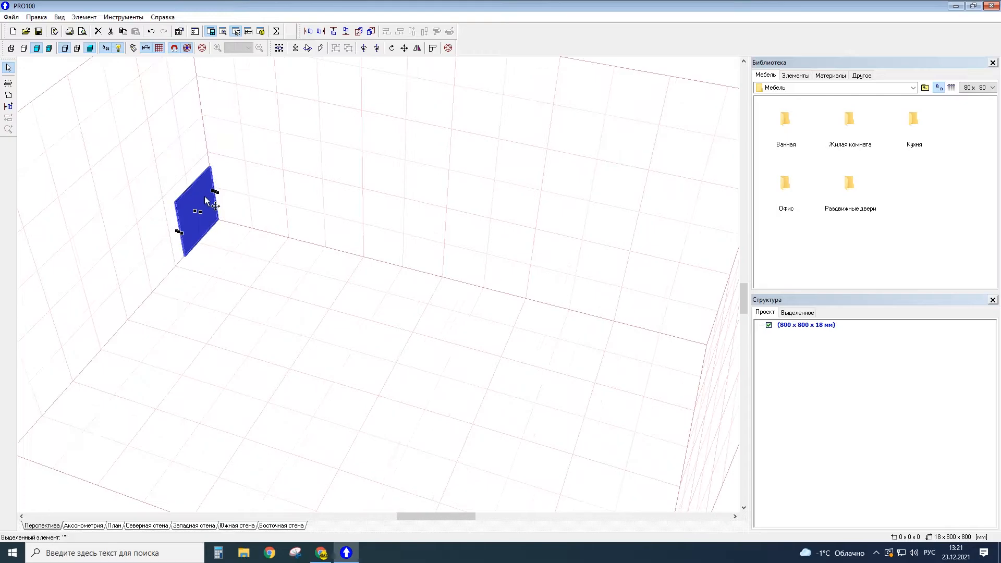
{"action": "double_click", "coordinate": [203, 197]}
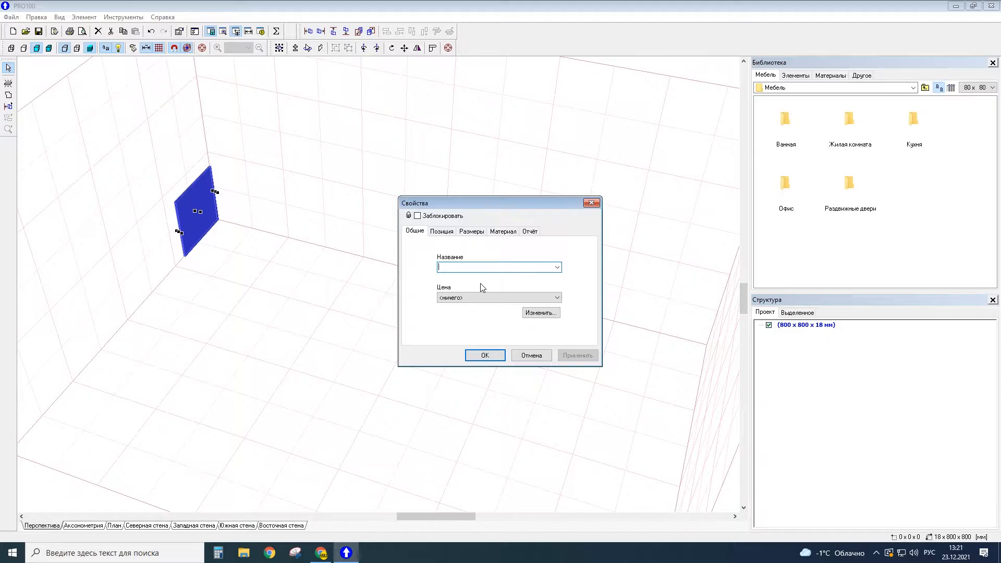
{"action": "type", "text": "Бокавина"}
Step: Set the side panel's width to 16 mm, height to 2000 mm and depth to 350 mm
{"action": "left_click", "coordinate": [451, 233]}
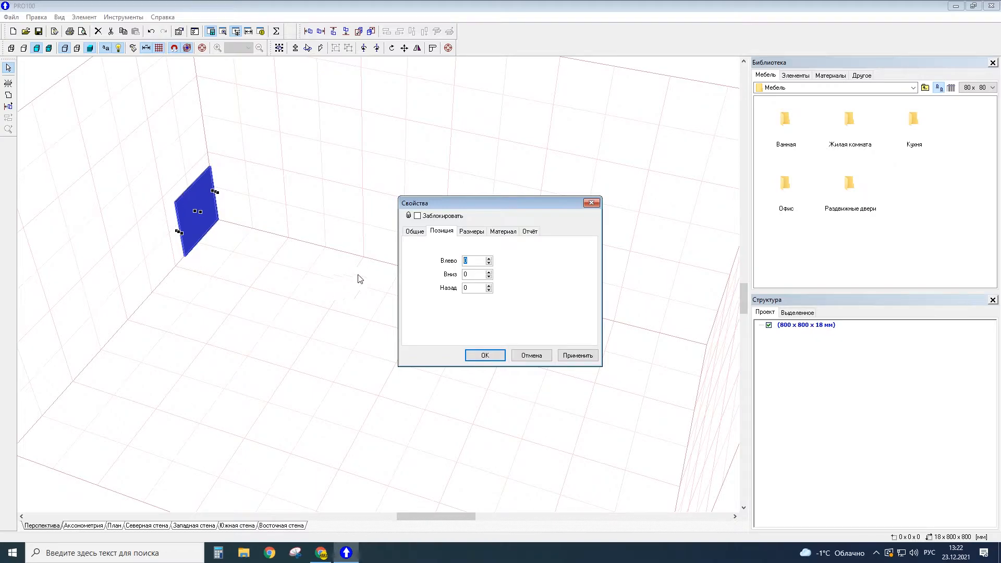
{"action": "left_click", "coordinate": [471, 233]}
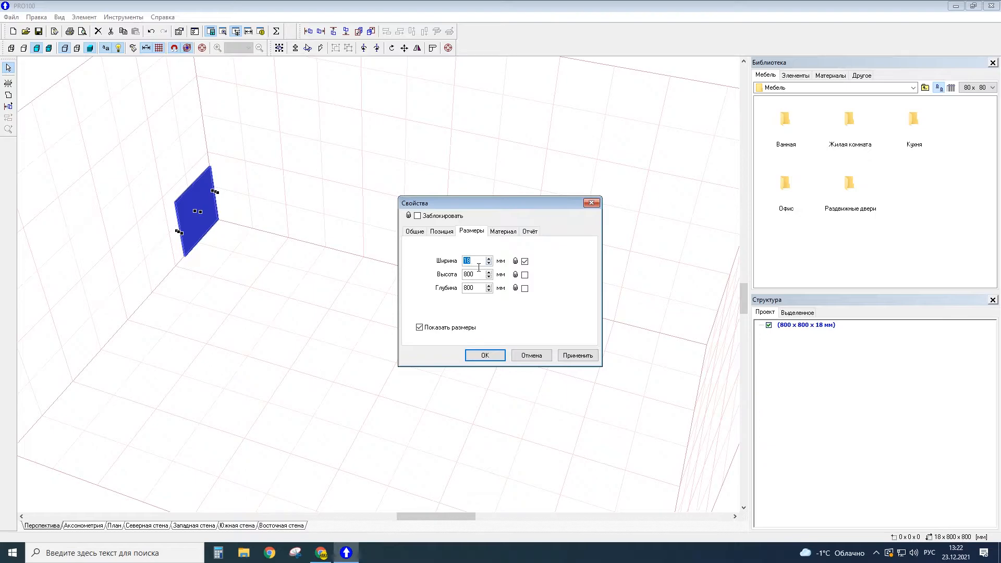
{"action": "type", "text": "1"}
{"action": "left_click", "coordinate": [525, 261]}
{"action": "left_click", "coordinate": [525, 261]}
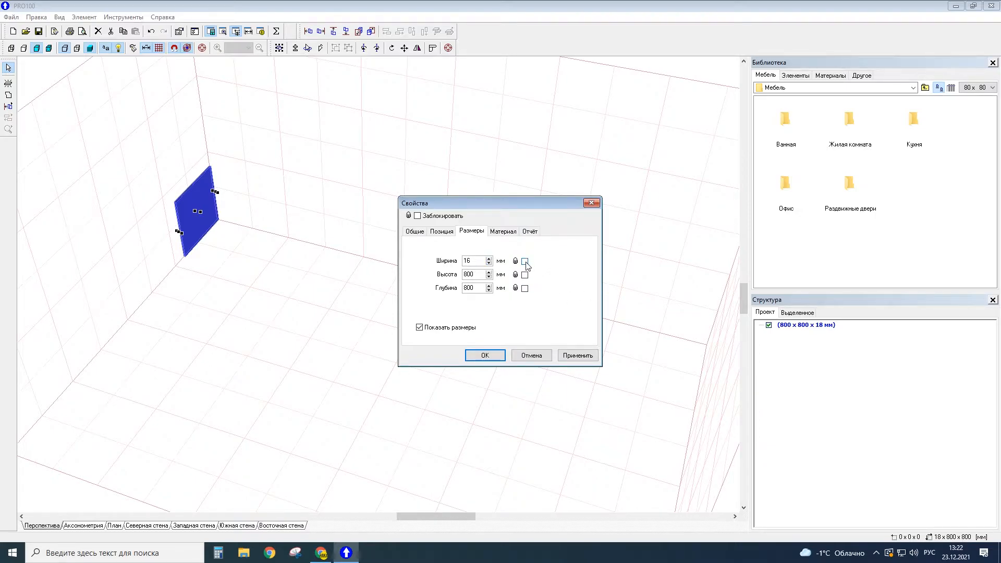
{"action": "double_click", "coordinate": [480, 278]}
{"action": "type", "text": "2000"}
{"action": "left_click", "coordinate": [574, 358]}
{"action": "left_click_drag", "start_coordinate": [477, 288], "coordinate": [417, 288]}
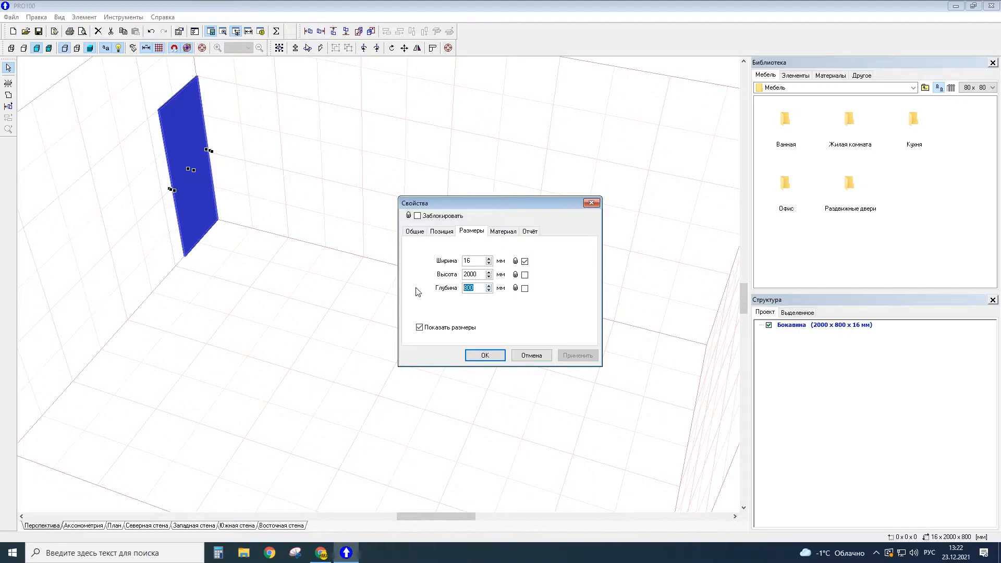
{"action": "type", "text": "350"}
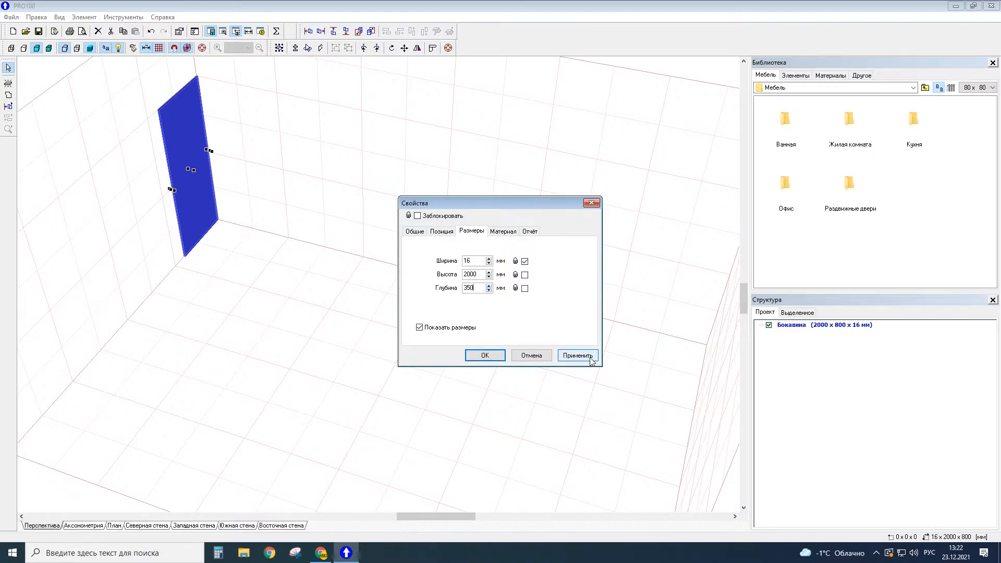
{"action": "left_click", "coordinate": [591, 359]}
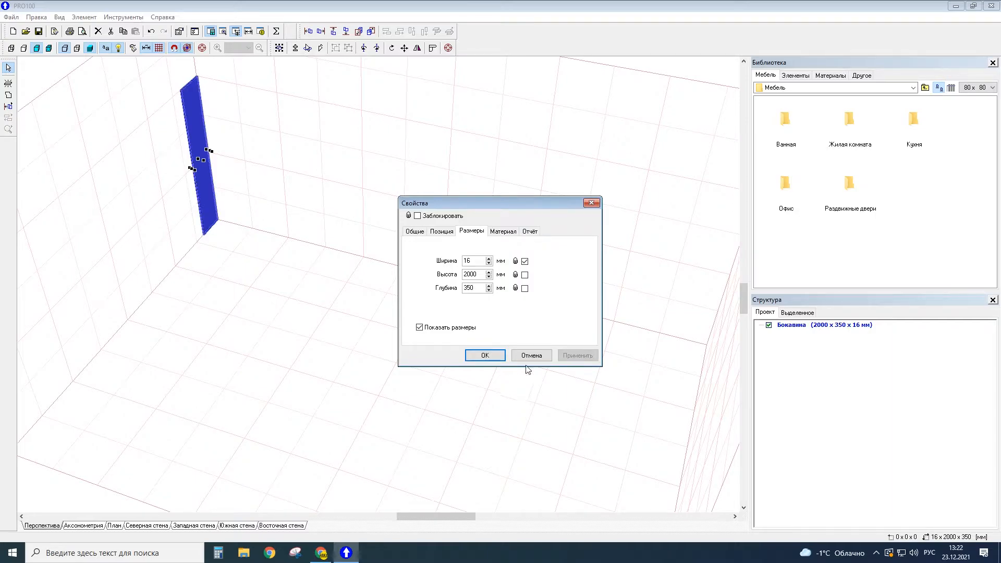
{"action": "left_click", "coordinate": [492, 359]}
Step: Duplicate the side panel and move the copy along the back wall to about 1300 mm from the left wall
{"action": "mouse_move", "coordinate": [240, 250]}
{"action": "left_mouse_down"}
{"action": "mouse_move", "coordinate": [257, 273]}
{"action": "mouse_move", "coordinate": [250, 236]}
{"action": "mouse_move", "coordinate": [145, 114]}
{"action": "mouse_move", "coordinate": [193, 126]}
{"action": "mouse_move", "coordinate": [211, 152]}
{"action": "mouse_move", "coordinate": [248, 288]}
{"action": "mouse_move", "coordinate": [198, 279]}
{"action": "left_mouse_up"}
{"action": "left_click", "coordinate": [91, 277]}
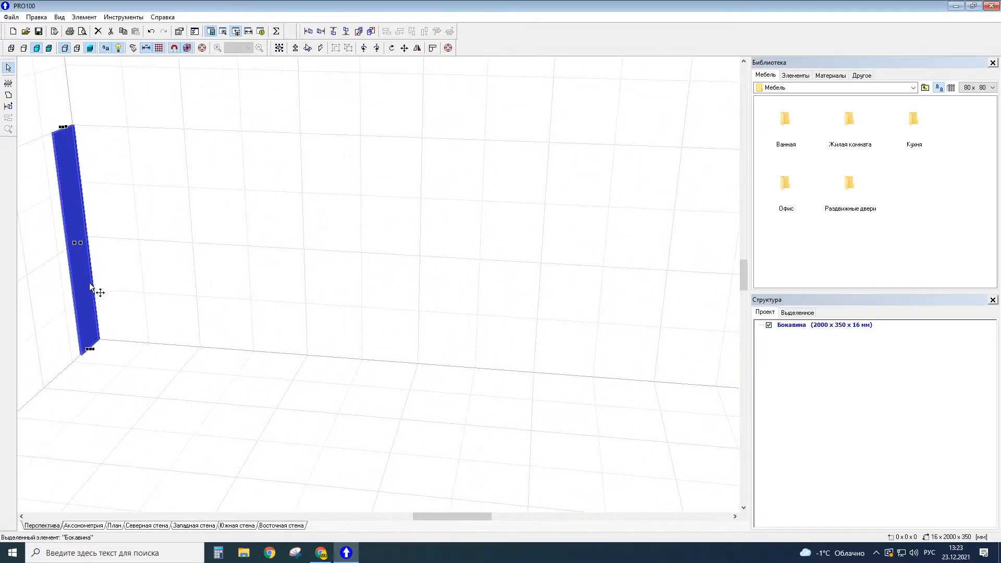
{"action": "key", "text": "ctrl+d"}
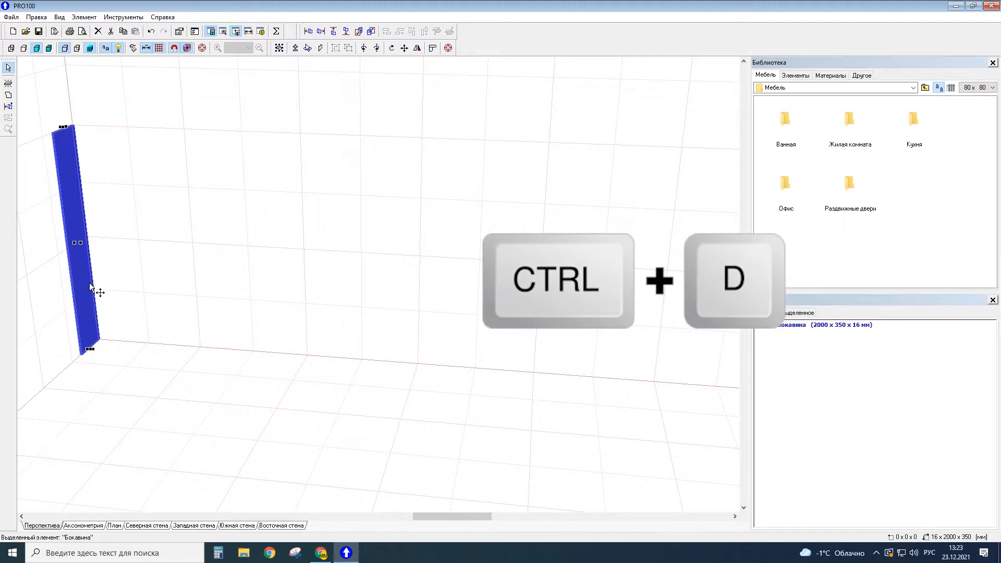
{"action": "key", "text": "ctrl+d"}
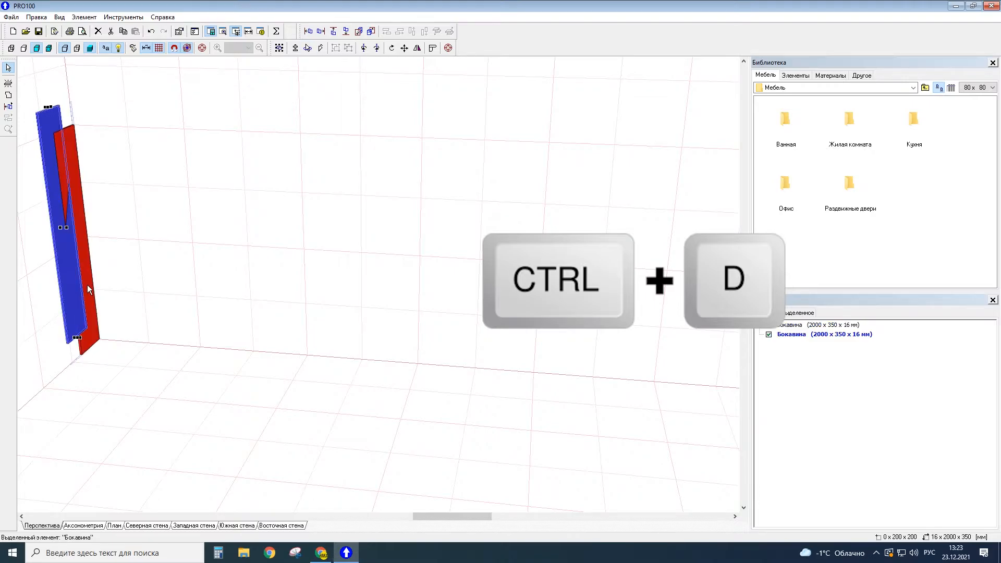
{"action": "left_click_drag", "start_coordinate": [66, 267], "coordinate": [220, 307]}
Step: Set the copied side panel's back position (Назад) to 0 so it sits against the back wall
{"action": "left_click_drag", "start_coordinate": [371, 331], "coordinate": [551, 362]}
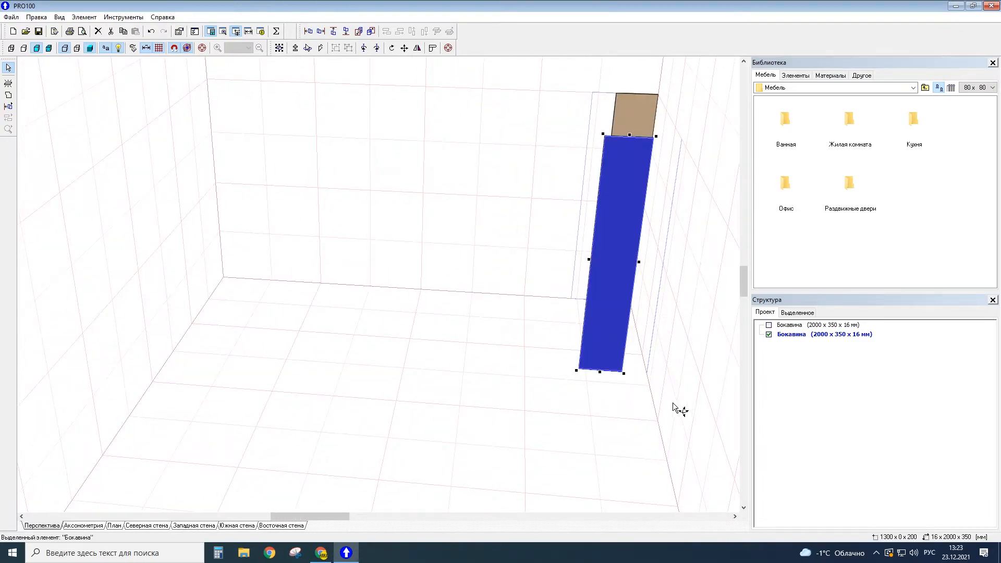
{"action": "left_click_drag", "start_coordinate": [675, 403], "coordinate": [666, 409]}
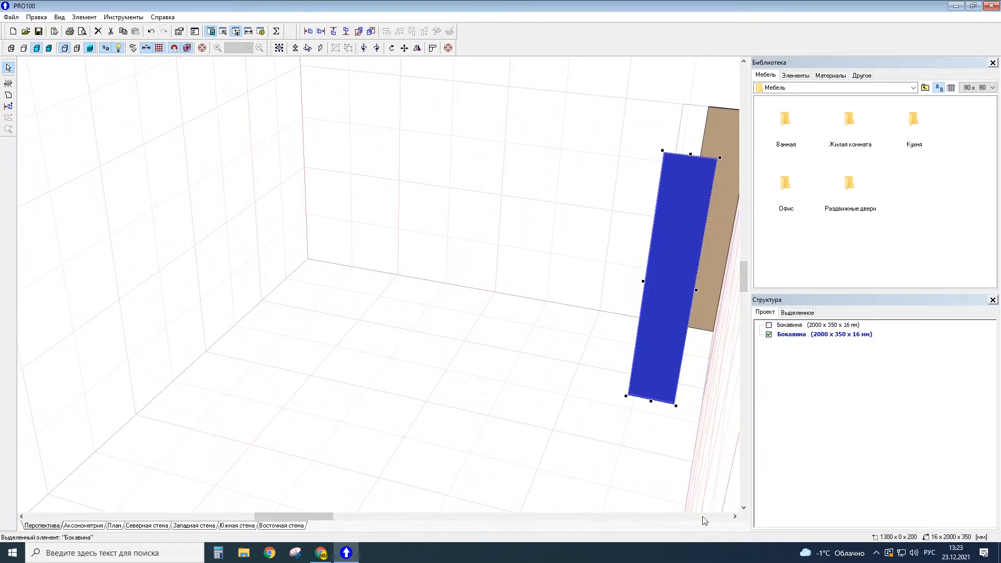
{"action": "left_click_drag", "start_coordinate": [316, 516], "coordinate": [374, 517]}
{"action": "left_click_drag", "start_coordinate": [511, 406], "coordinate": [546, 399]}
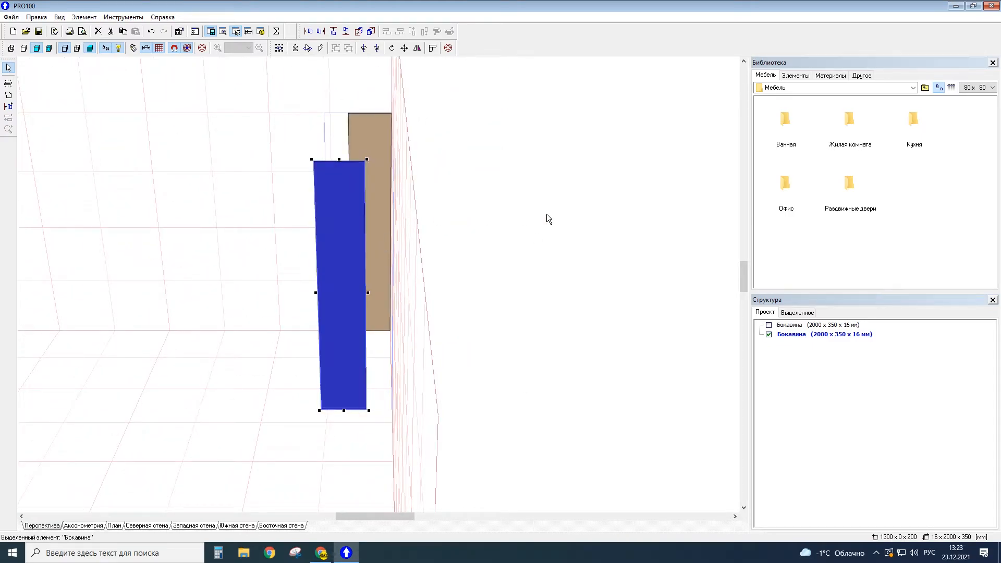
{"action": "double_click", "coordinate": [346, 276]}
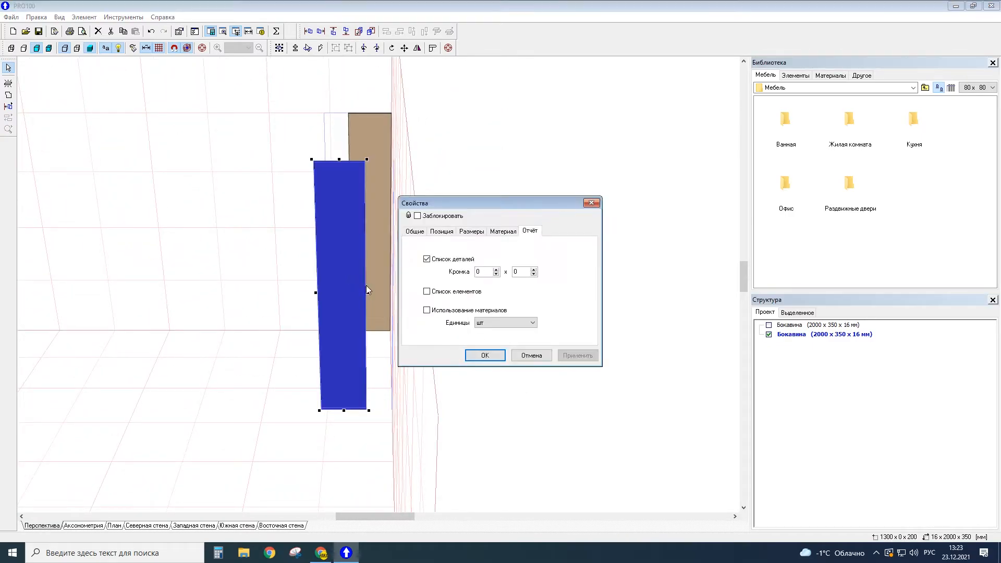
{"action": "left_click", "coordinate": [421, 233]}
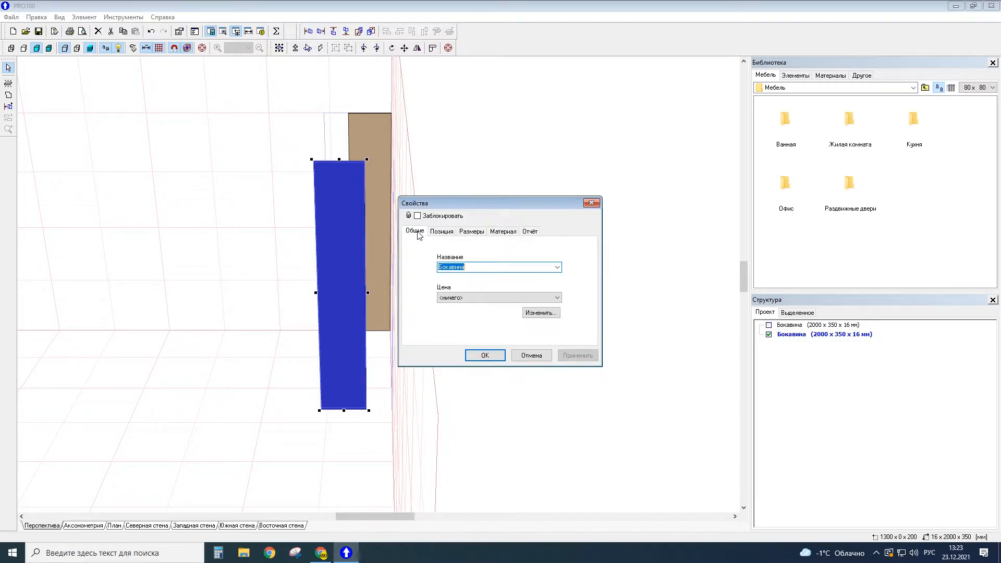
{"action": "left_click", "coordinate": [441, 231]}
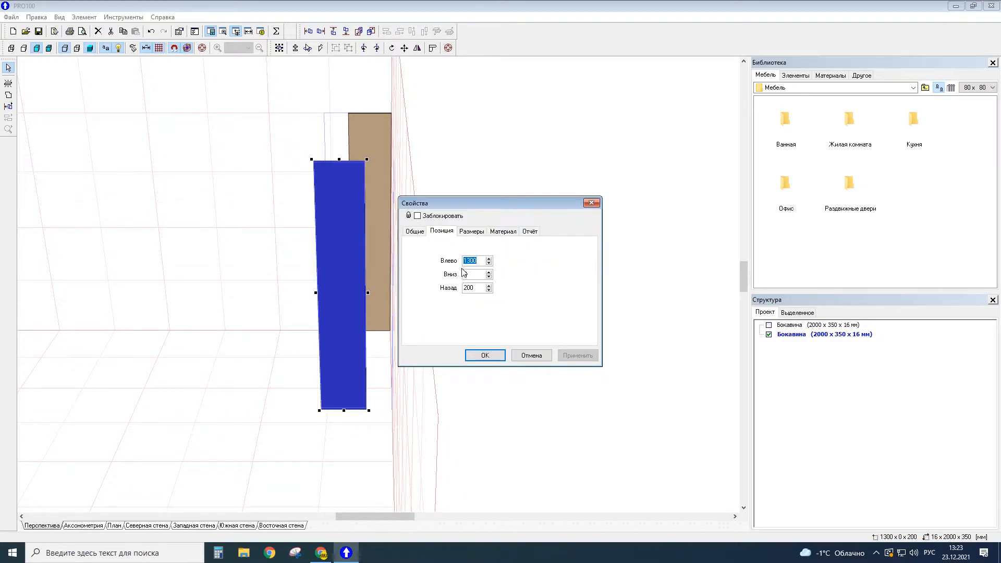
{"action": "key", "text": "Tab"}
{"action": "key", "text": "Tab"}
{"action": "type", "text": "0"}
{"action": "left_click", "coordinate": [583, 357]}
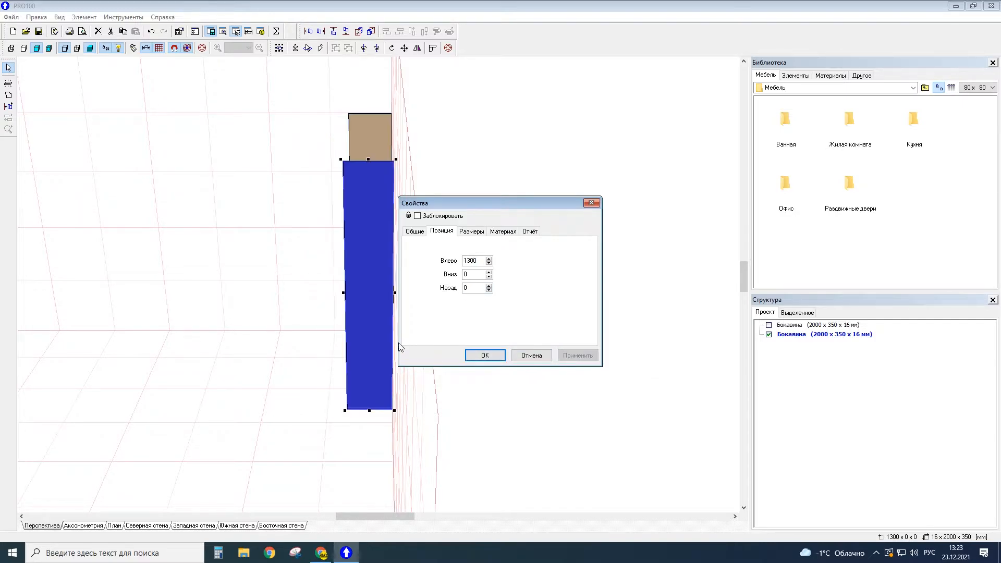
{"action": "left_click", "coordinate": [479, 359]}
Step: Set the copied side panel's left position (Влево) to 1000
{"action": "left_click_drag", "start_coordinate": [273, 404], "coordinate": [420, 400]}
{"action": "left_click_drag", "start_coordinate": [745, 264], "coordinate": [746, 280]}
{"action": "left_click_drag", "start_coordinate": [438, 515], "coordinate": [395, 515]}
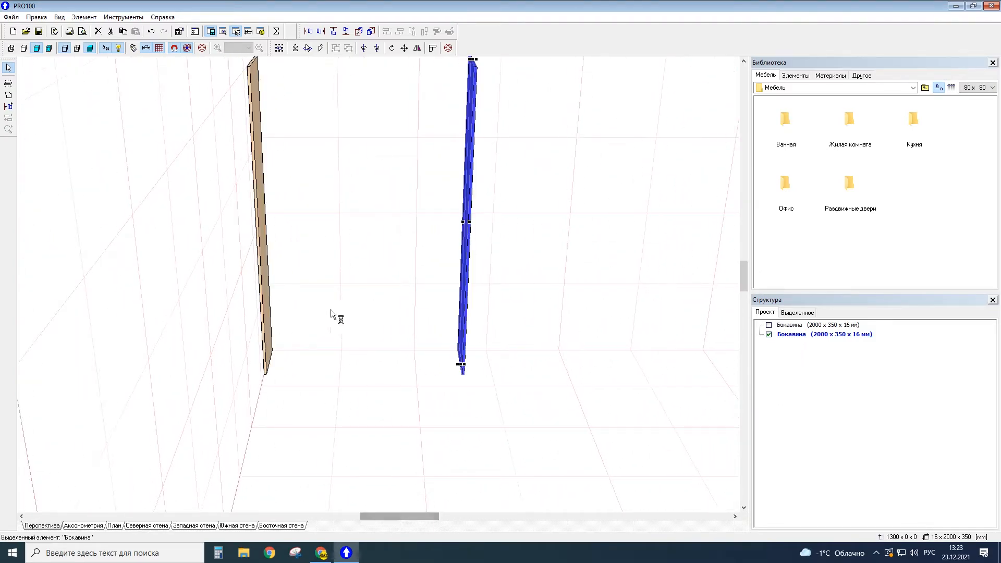
{"action": "double_click", "coordinate": [467, 300]}
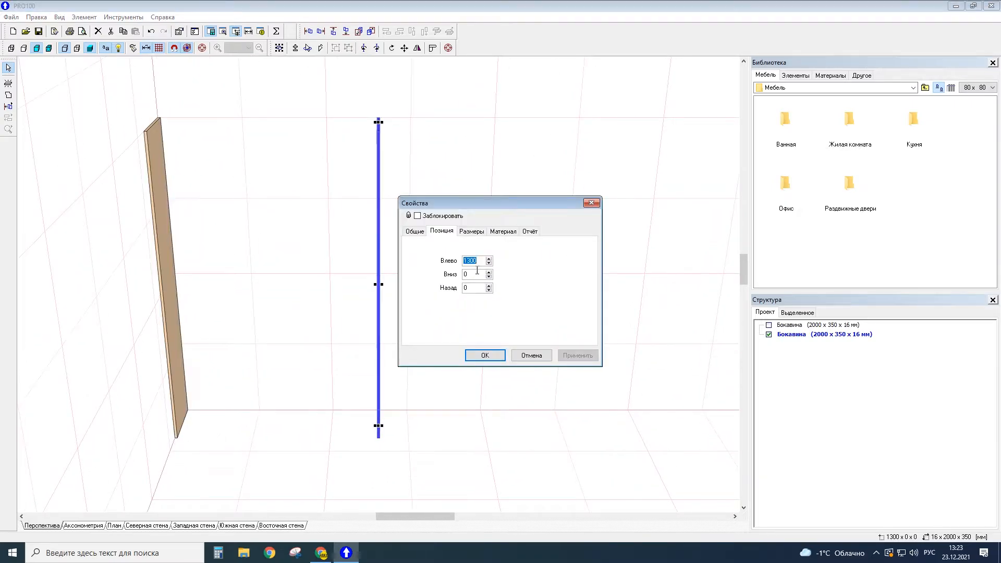
{"action": "type", "text": "1000"}
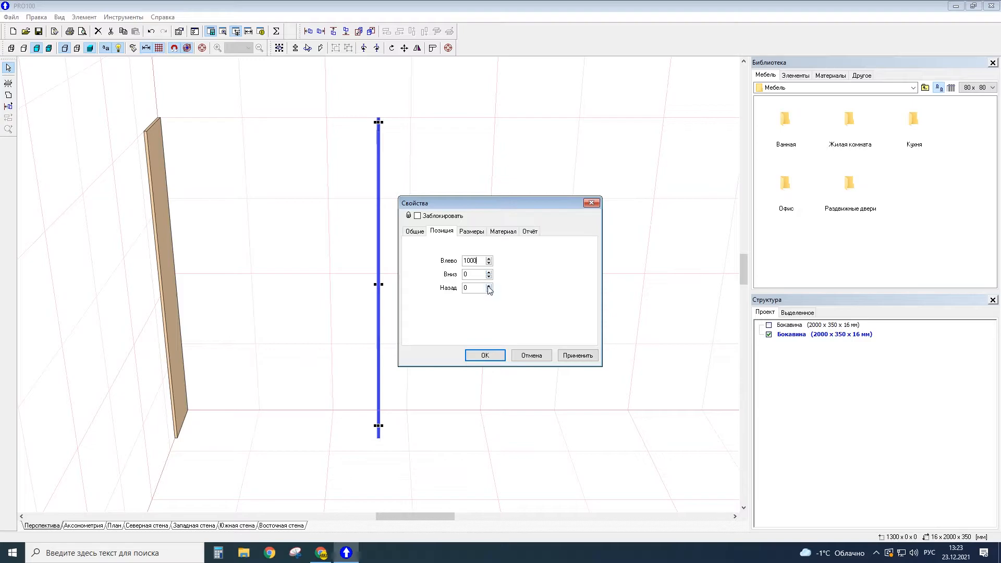
{"action": "left_click", "coordinate": [585, 359]}
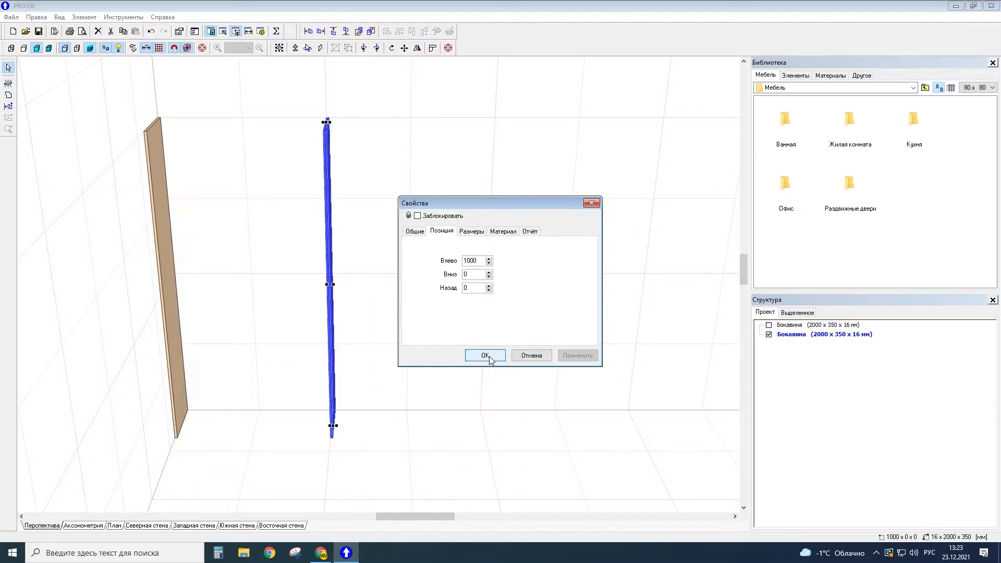
{"action": "left_click", "coordinate": [490, 357]}
Step: Check the spacing dimensions between the two side panels in the plan view
{"action": "left_click", "coordinate": [116, 525]}
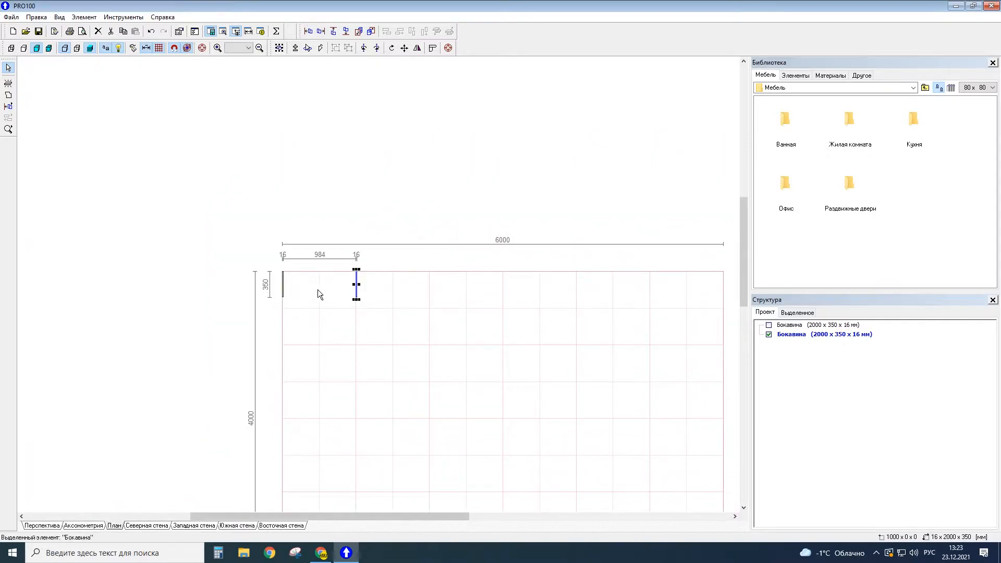
{"action": "left_click", "coordinate": [330, 295]}
{"action": "scroll", "coordinate": [307, 256], "scroll_direction": "up", "scroll_amount": 2}
{"action": "scroll", "coordinate": [305, 249], "scroll_direction": "up", "scroll_amount": 1}
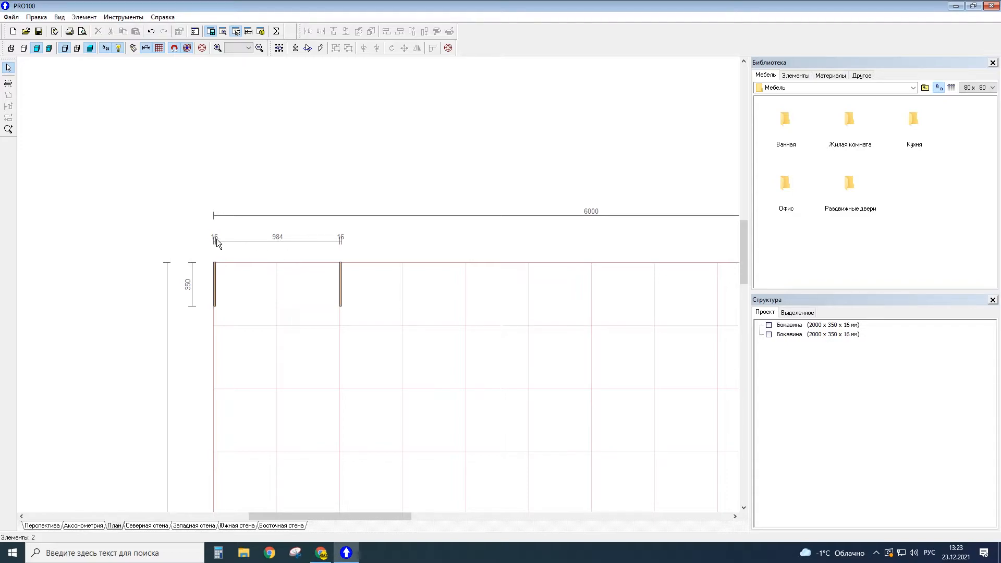
Step: Switch to the Calculator and add up the overall carcass width as 16 + 984 + 16
{"action": "scroll", "coordinate": [215, 242], "scroll_direction": "up", "scroll_amount": 1}
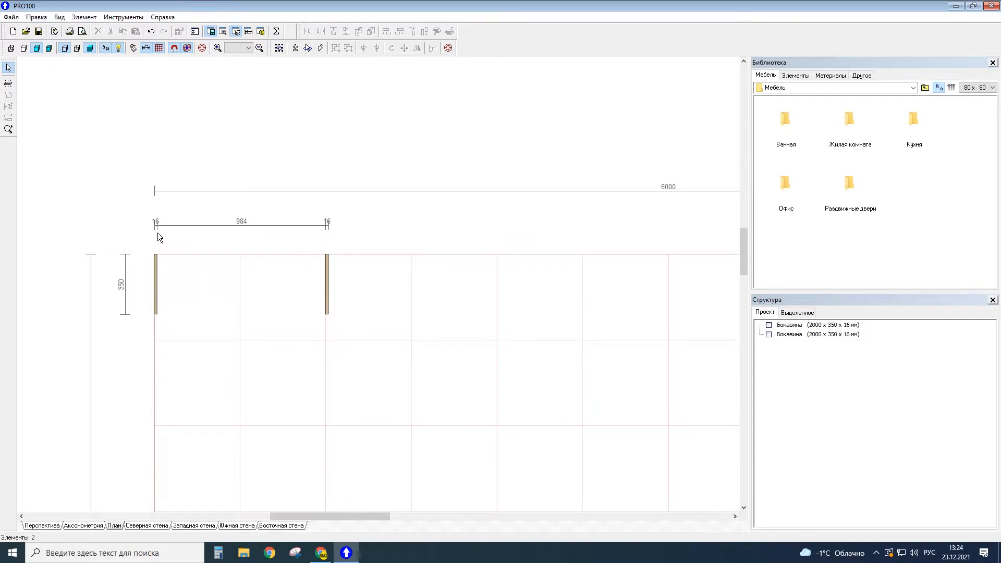
{"action": "left_click", "coordinate": [218, 552]}
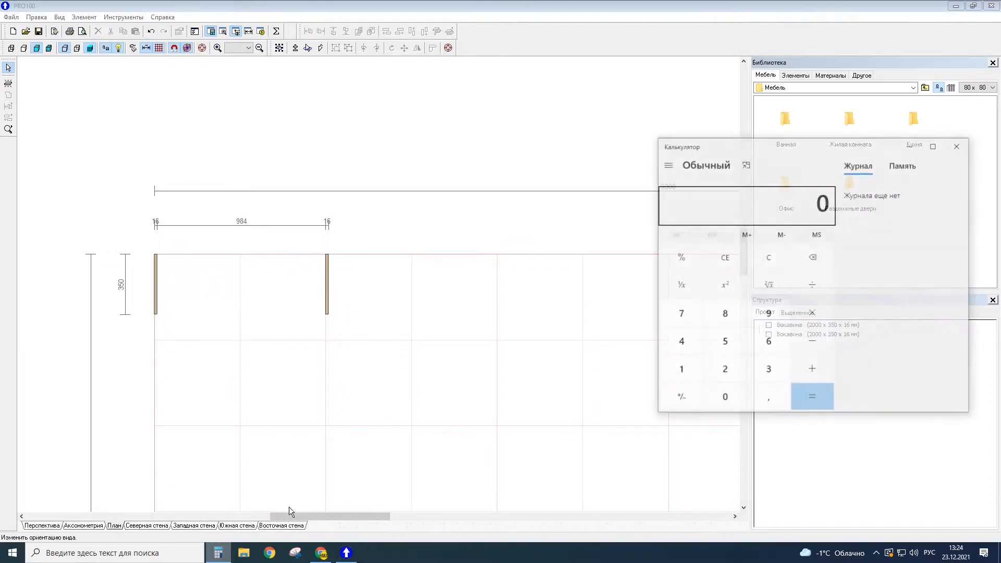
{"action": "type", "text": "16+9"}
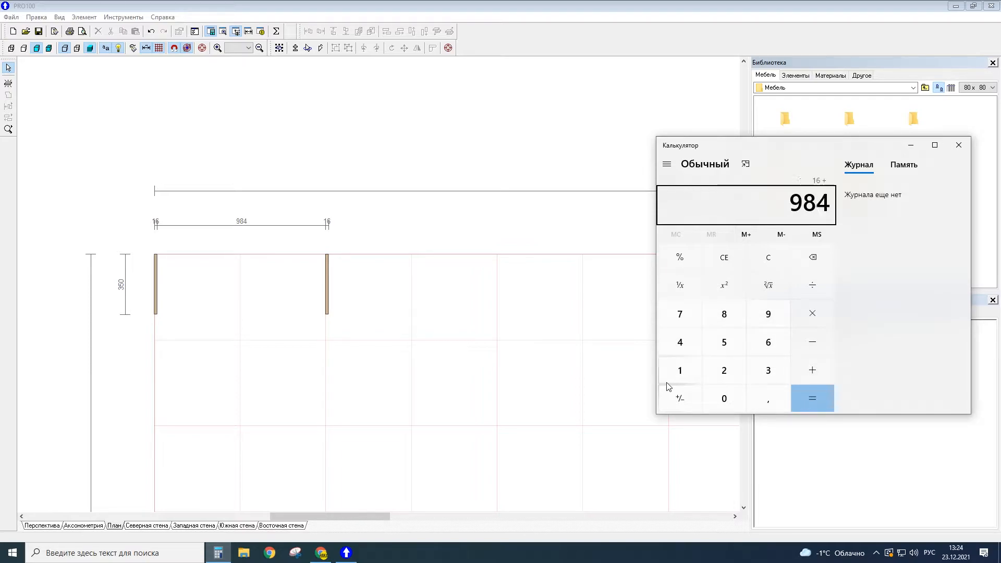
{"action": "key", "text": "plus"}
{"action": "type", "text": "16"}
{"action": "key", "text": "Return"}
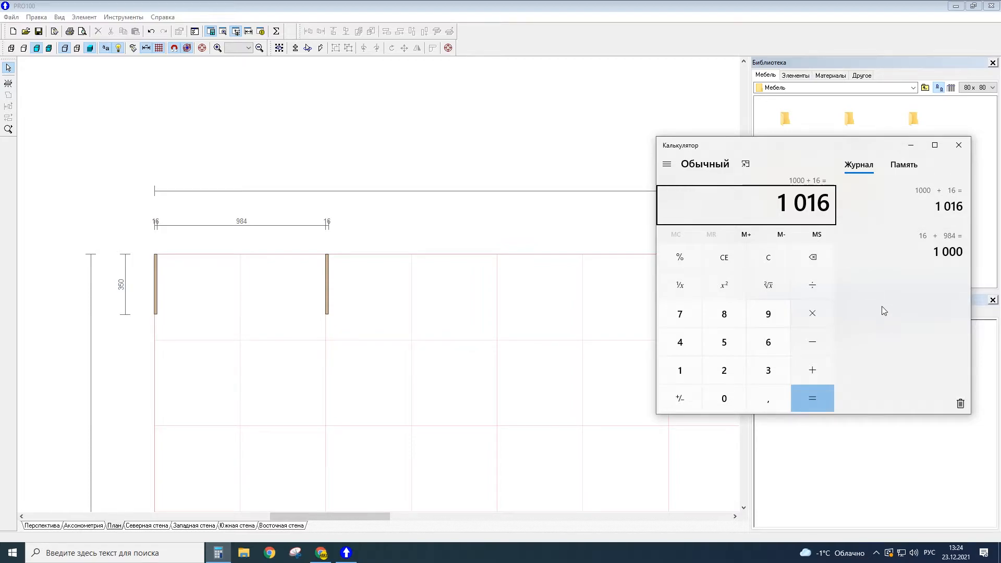
Step: Calculate 1000 - 16 and set the second side panel's left position (Влево) to 984
{"action": "type", "text": "1000 - 16"}
{"action": "key", "text": "Return"}
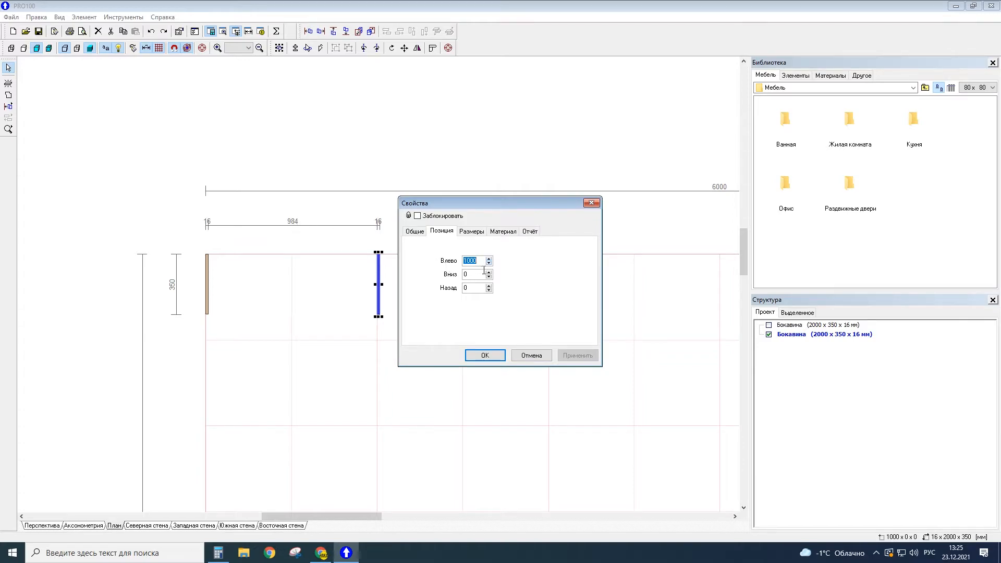
{"action": "type", "text": "9"}
{"action": "left_click", "coordinate": [585, 357]}
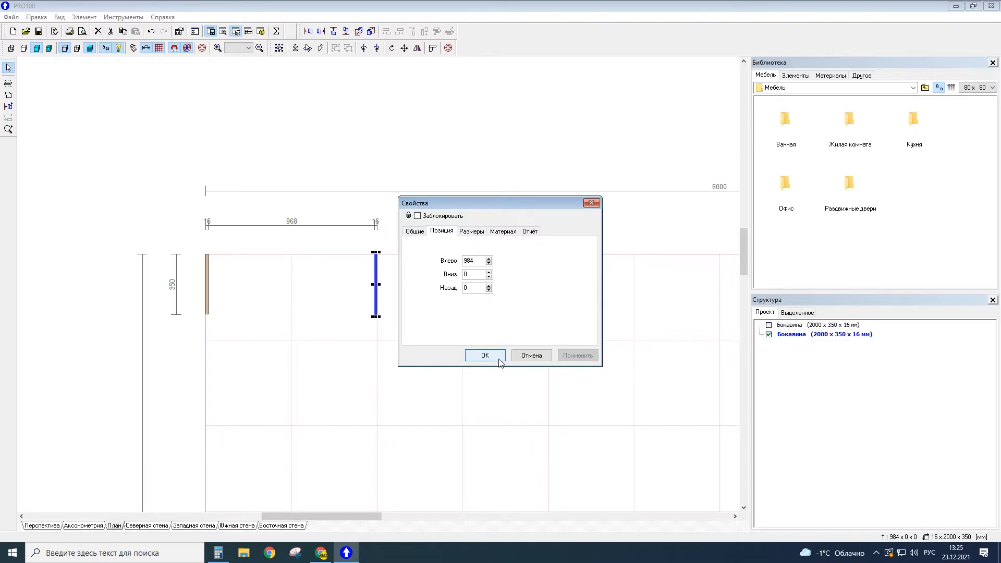
{"action": "left_click", "coordinate": [485, 355]}
{"action": "left_click", "coordinate": [309, 368]}
Step: Check the overall carcass width in the Calculator with 16 + 968 + 16, and minimise the Calculator
{"action": "left_click", "coordinate": [218, 553]}
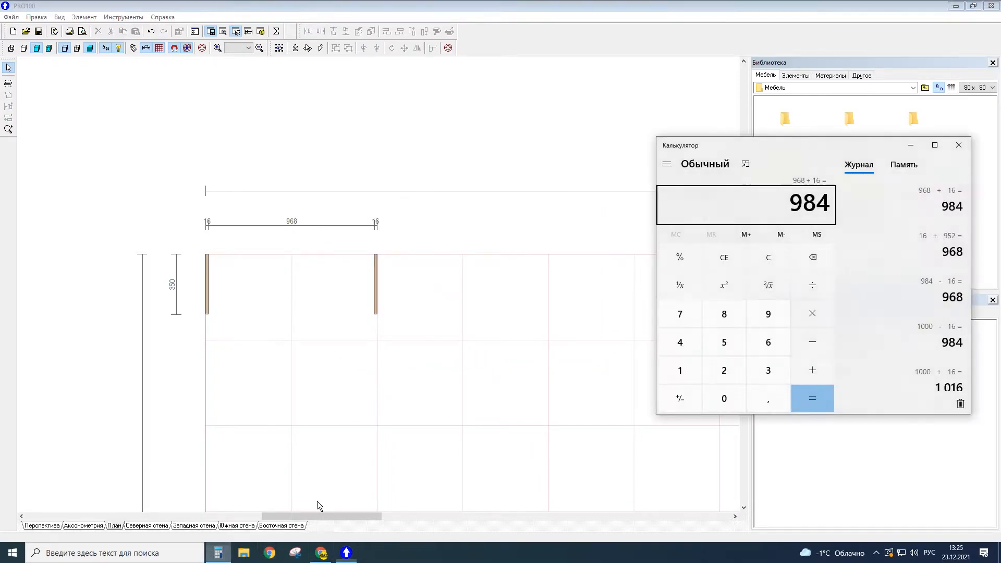
{"action": "type", "text": "16968"}
{"action": "key", "text": "Return"}
{"action": "type", "text": "+16"}
{"action": "key", "text": "Return"}
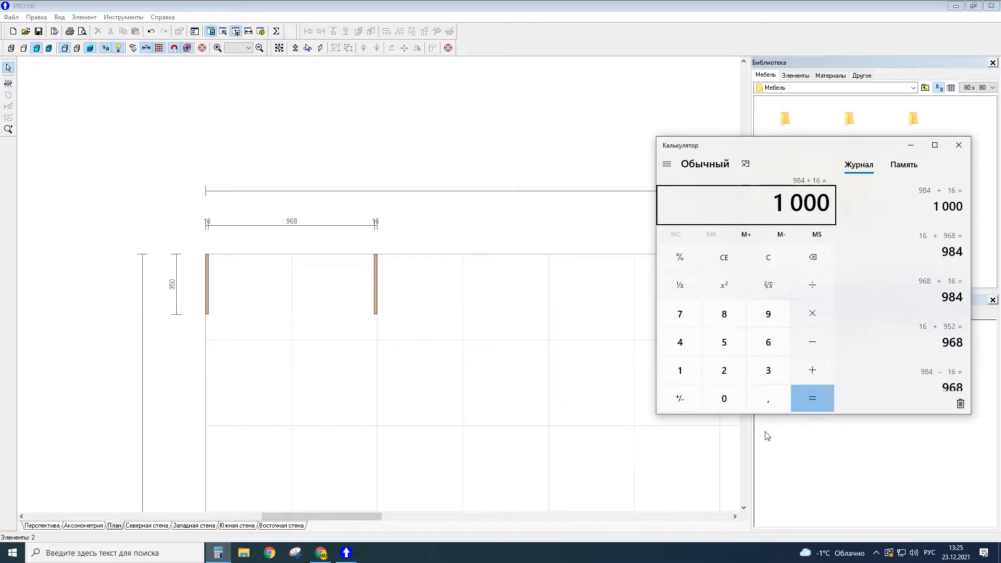
{"action": "left_click", "coordinate": [911, 145]}
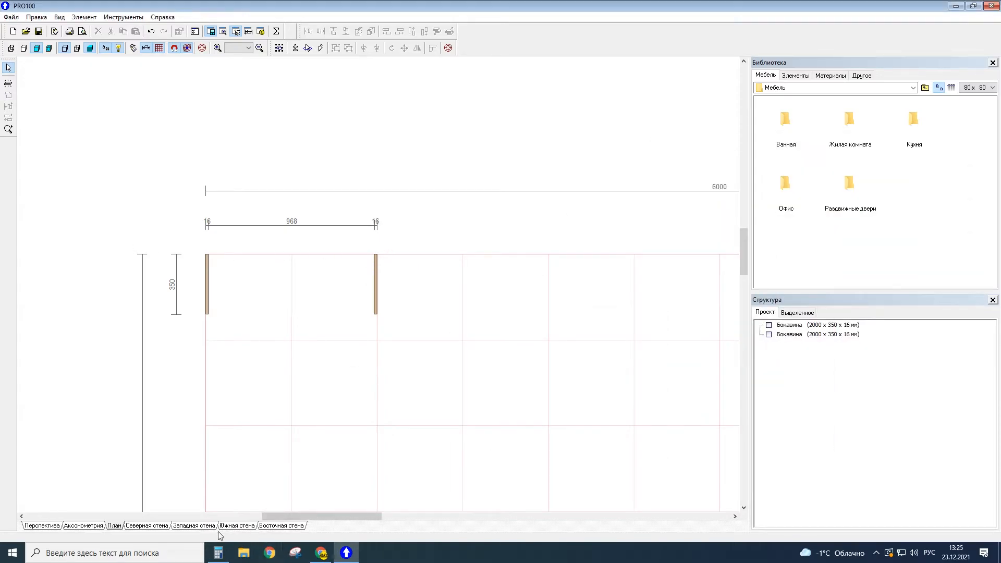
Step: Examine the two side panels in the wall, perspective, axonometric and plan views
{"action": "left_click", "coordinate": [164, 527]}
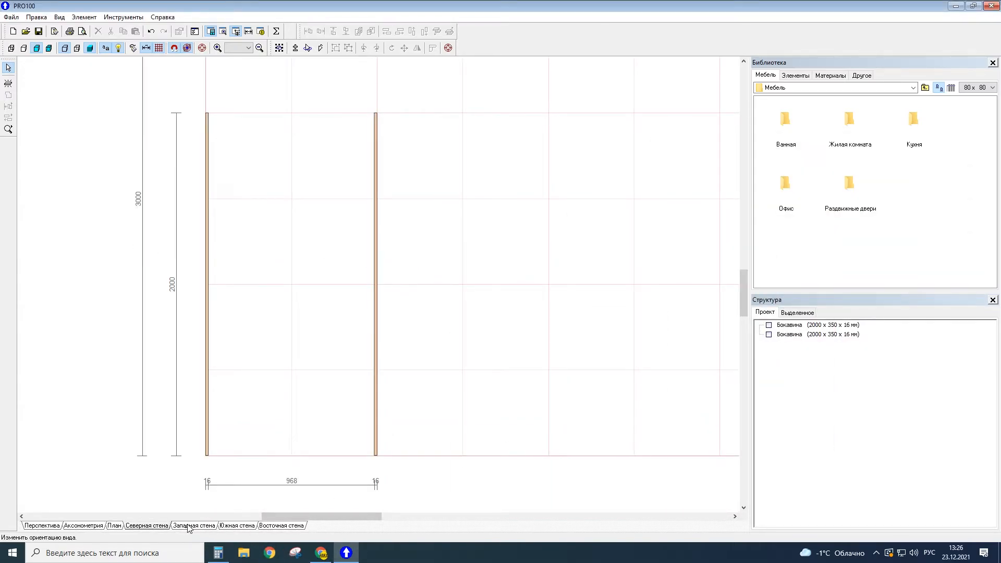
{"action": "left_click", "coordinate": [189, 526]}
{"action": "left_click", "coordinate": [38, 528]}
{"action": "scroll", "coordinate": [290, 317], "scroll_direction": "down", "scroll_amount": 4}
{"action": "left_click_drag", "start_coordinate": [445, 403], "coordinate": [379, 429]}
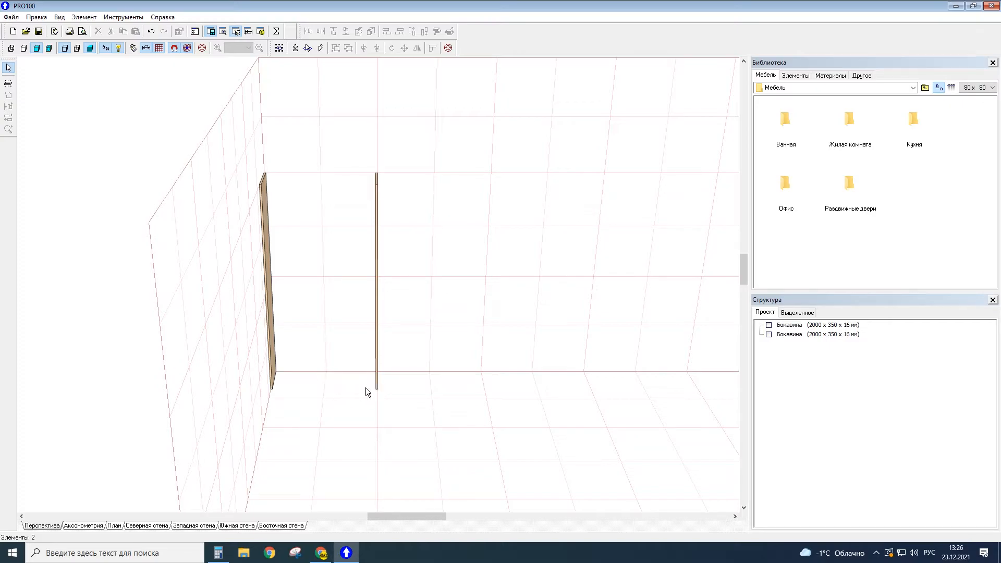
{"action": "left_click", "coordinate": [91, 526]}
{"action": "left_click", "coordinate": [115, 526]}
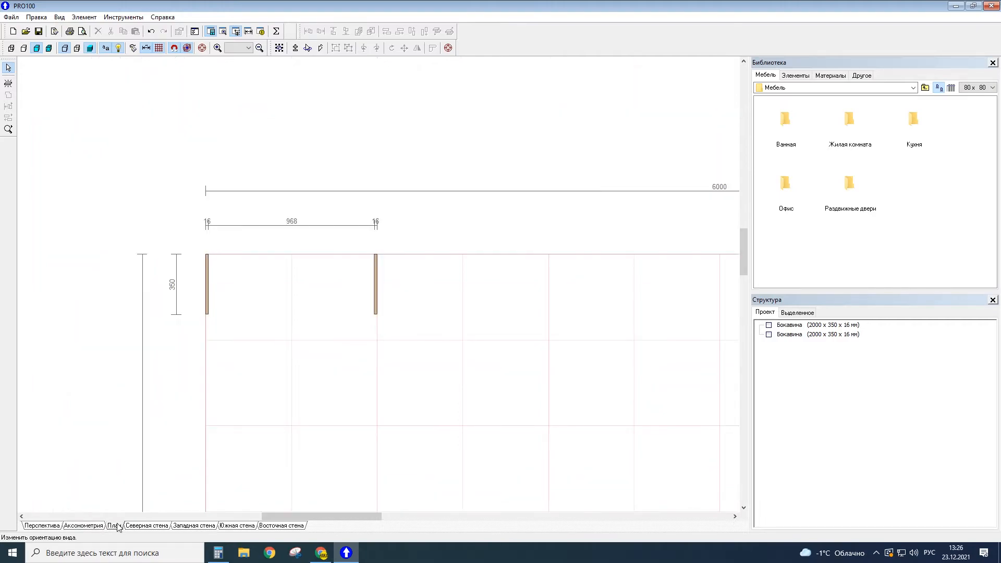
{"action": "left_click", "coordinate": [153, 526]}
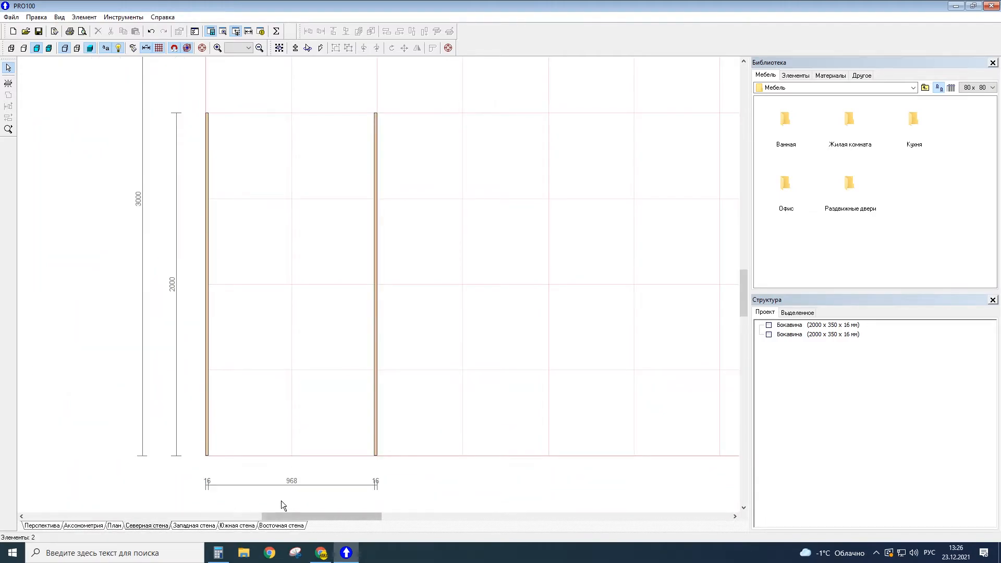
{"action": "left_click", "coordinate": [55, 527]}
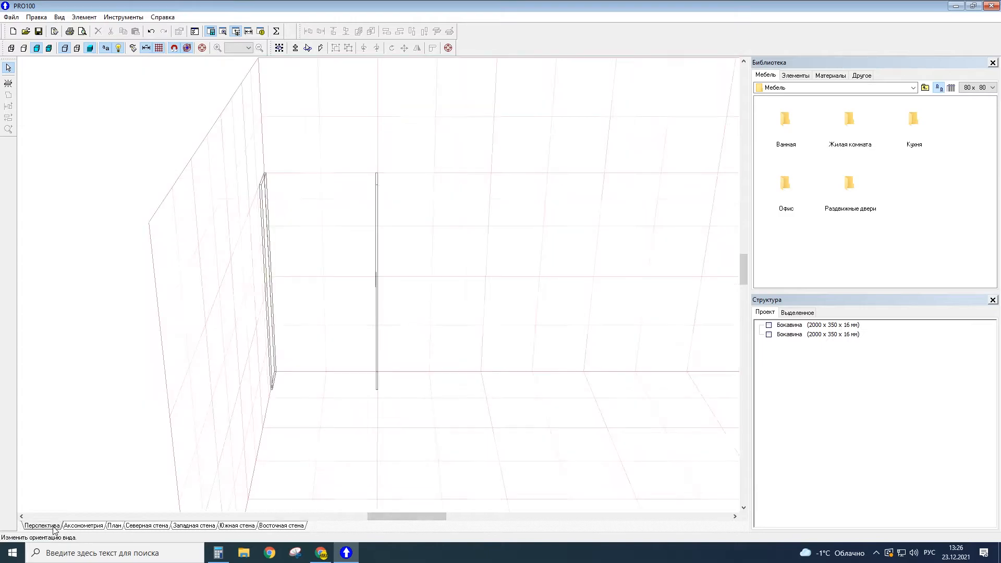
Step: Duplicate the second side panel and move the copy to about 2400 mm from the left wall and 200 mm from the back wall
{"action": "middle_click_drag", "start_coordinate": [529, 375], "coordinate": [487, 380]}
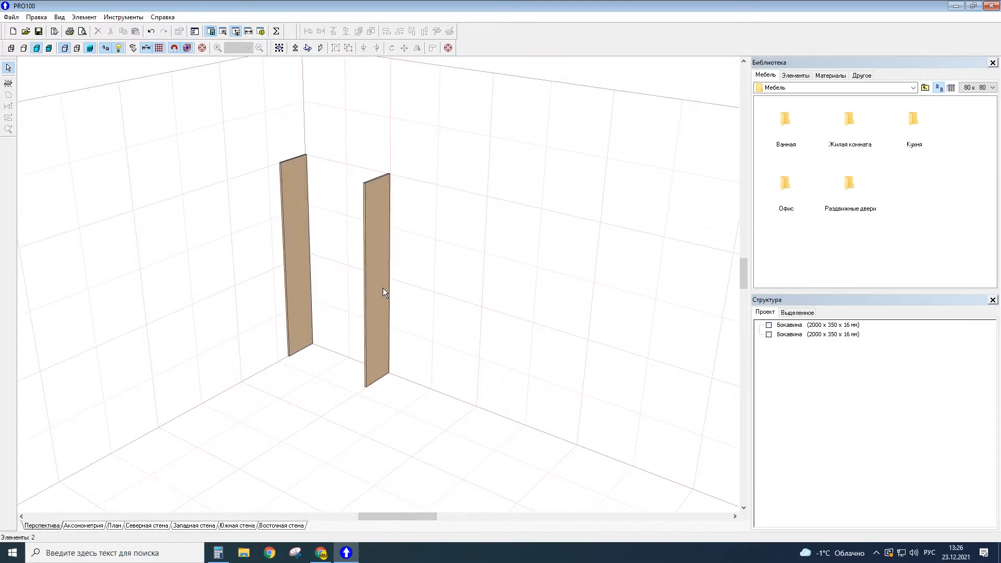
{"action": "left_click", "coordinate": [384, 290]}
{"action": "key", "text": "ctrl+c"}
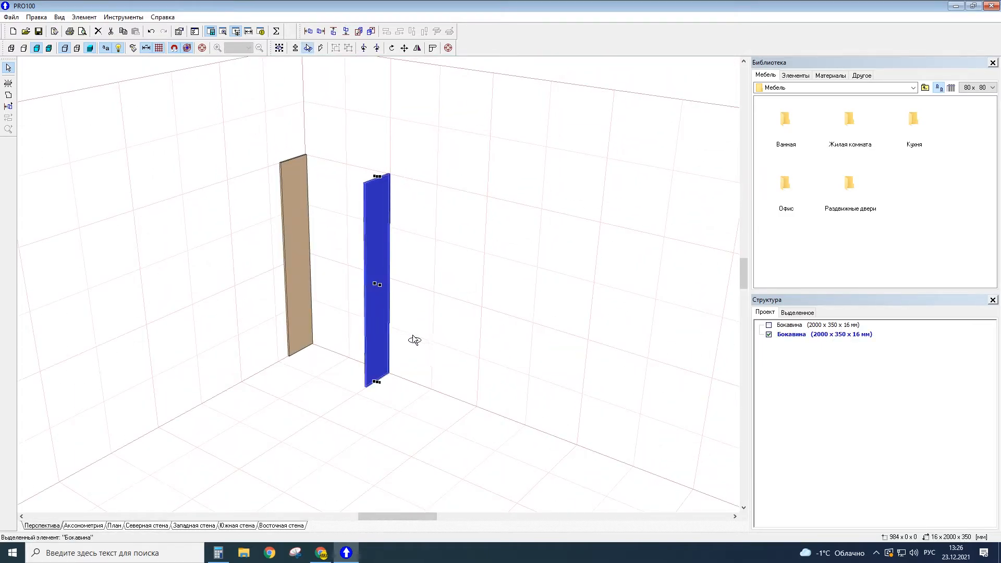
{"action": "key", "text": "ctrl+v"}
{"action": "left_click_drag", "start_coordinate": [360, 245], "coordinate": [500, 384]}
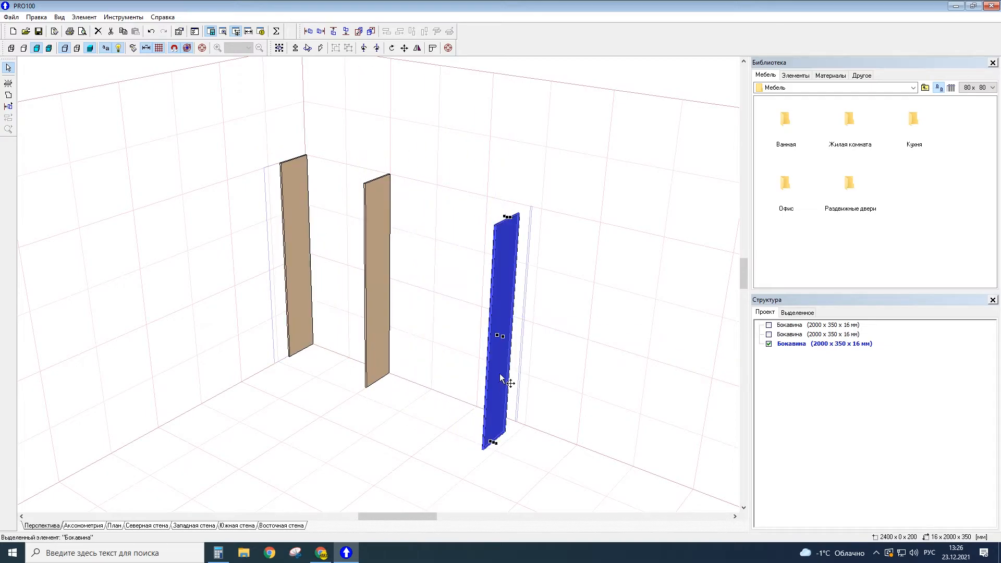
Step: Try quarter-turn rotations on the copied panel, taking it through a full turn
{"action": "left_click", "coordinate": [375, 50]}
{"action": "left_click", "coordinate": [375, 49]}
{"action": "left_click", "coordinate": [374, 48]}
{"action": "left_click", "coordinate": [373, 49]}
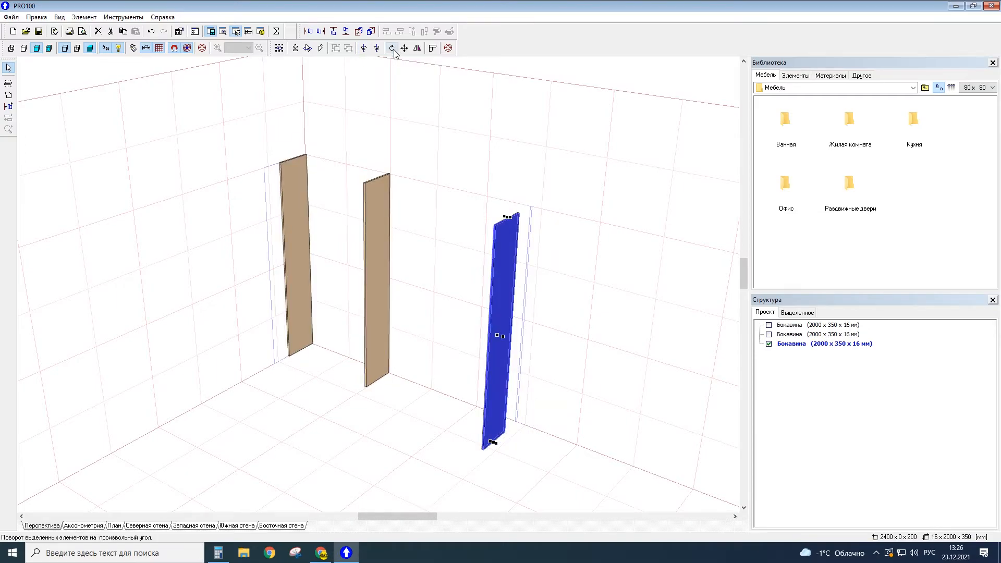
Step: Rotate the copied panel twice by 45° about the vertical Y axis so it faces the back wall
{"action": "left_click", "coordinate": [392, 48]}
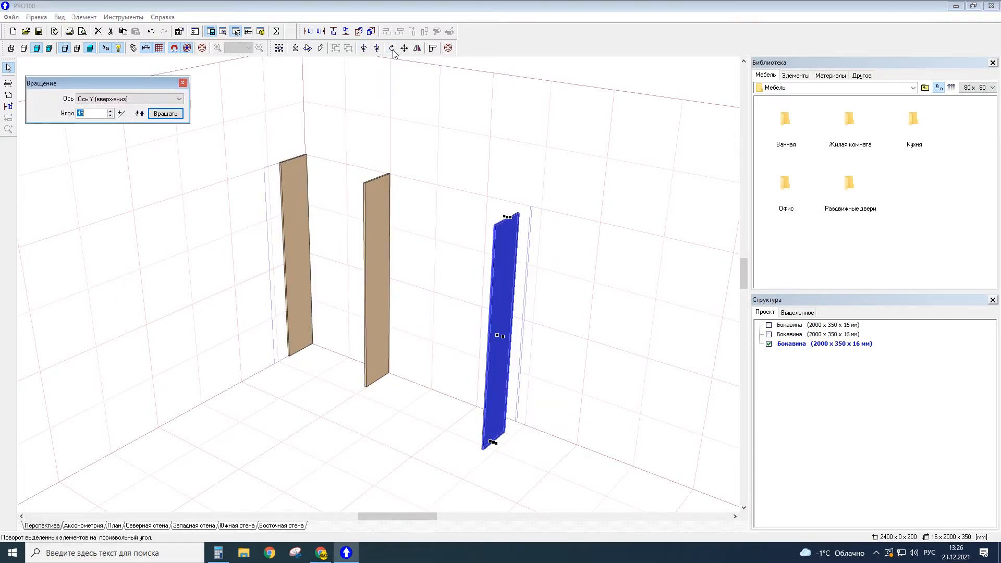
{"action": "left_click", "coordinate": [175, 115]}
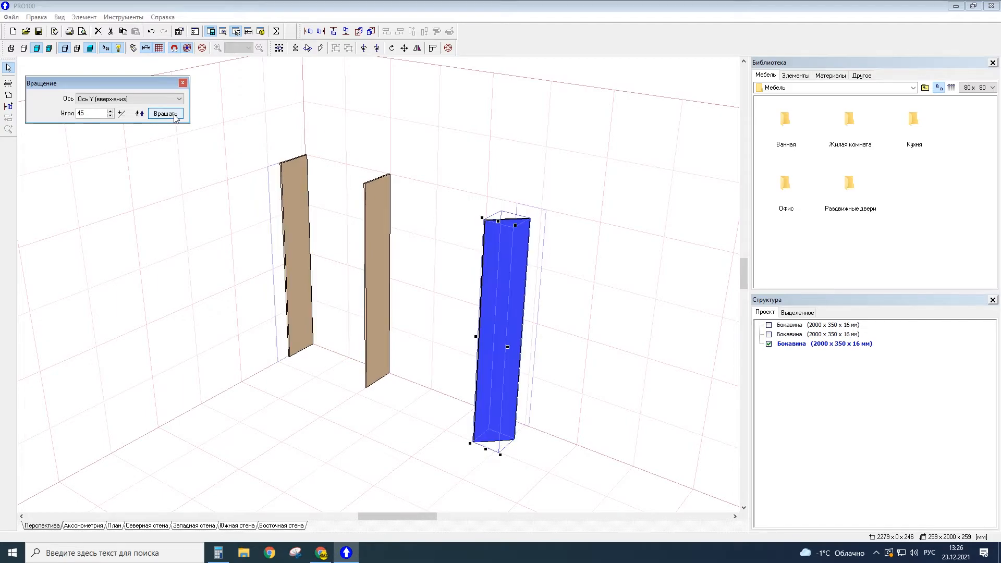
{"action": "left_click", "coordinate": [175, 116]}
Step: Rotate the copied panel twice by 45° about the X axis to lay it flat, and turn it lengthwise along the back wall
{"action": "left_click", "coordinate": [172, 103]}
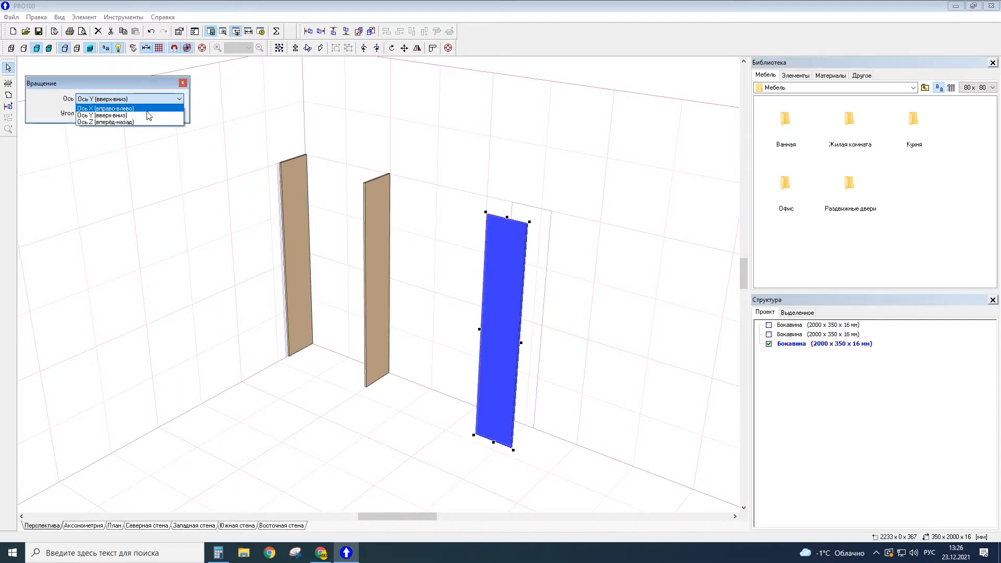
{"action": "left_click", "coordinate": [156, 106]}
{"action": "left_click", "coordinate": [162, 114]}
{"action": "left_click", "coordinate": [162, 114]}
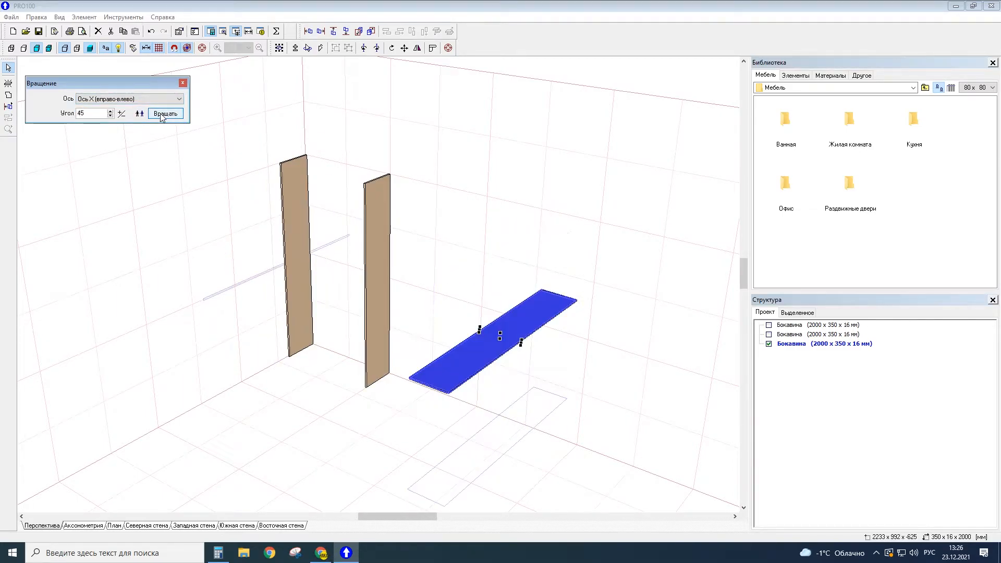
{"action": "left_click", "coordinate": [182, 83]}
{"action": "right_click_drag", "start_coordinate": [572, 426], "coordinate": [618, 420]}
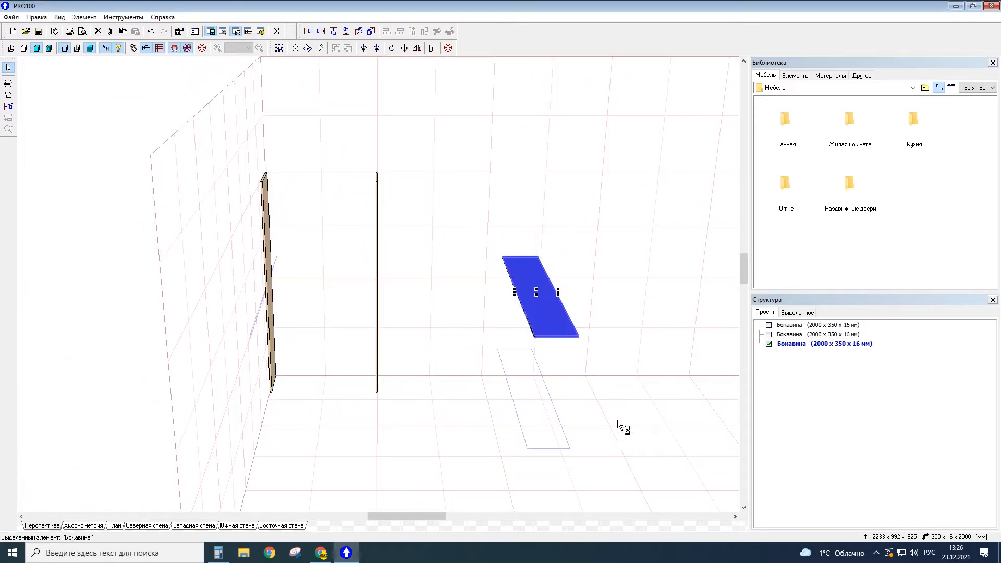
{"action": "left_click", "coordinate": [377, 48]}
Step: Rename the horizontal panel as Вниз
{"action": "double_click", "coordinate": [577, 296]}
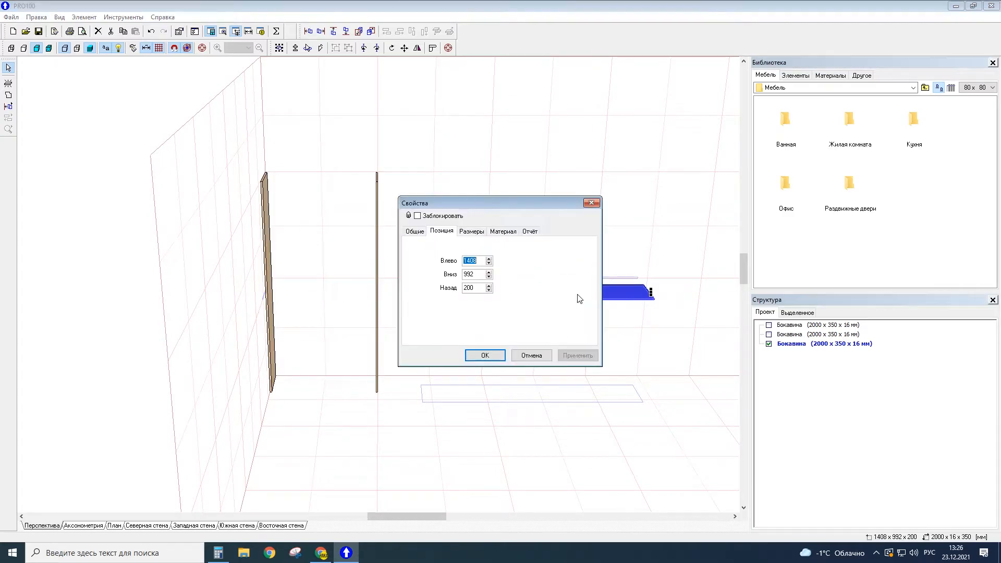
{"action": "left_click", "coordinate": [414, 231]}
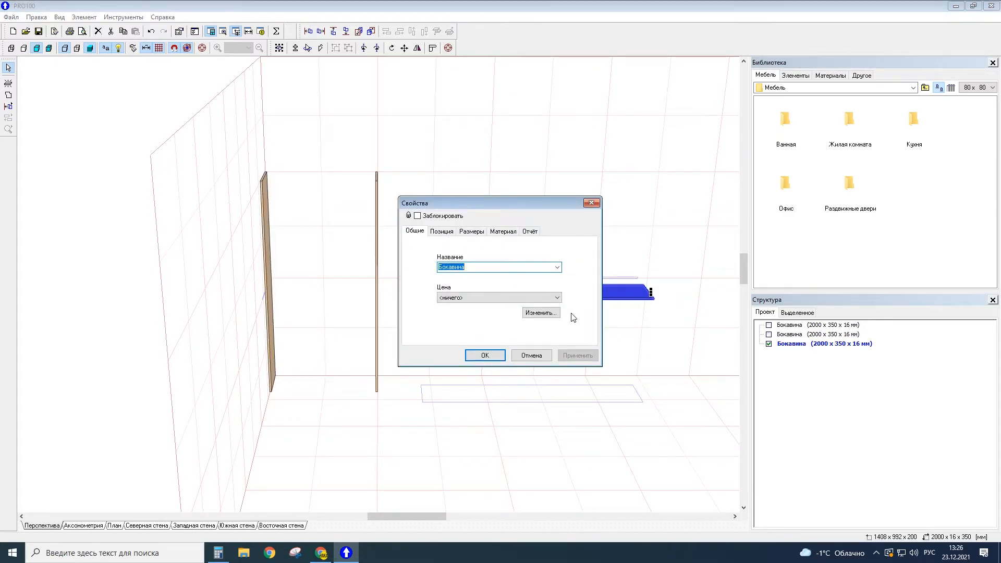
{"action": "type", "text": "Вн"}
{"action": "left_click", "coordinate": [577, 355]}
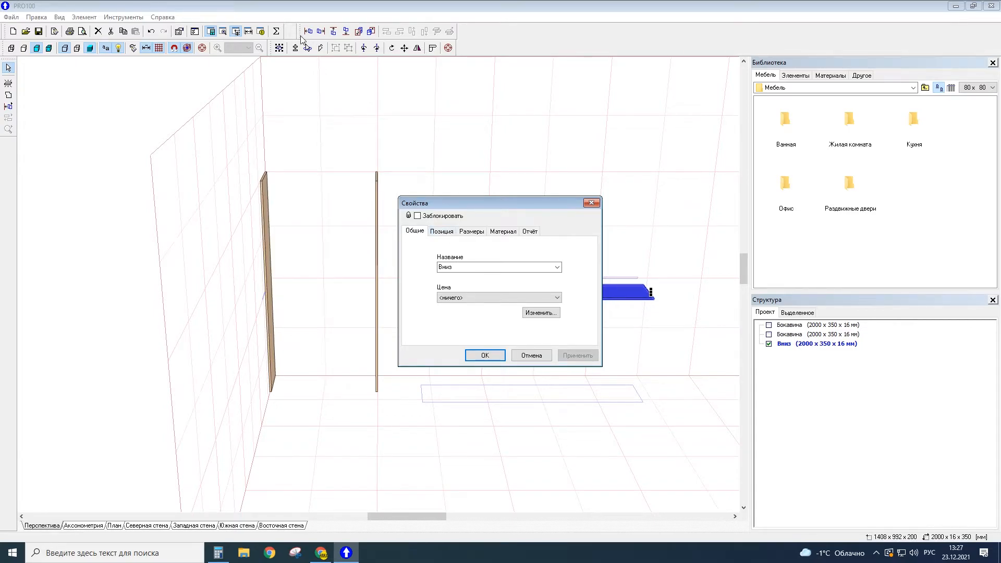
Step: Set the width (Ширина) of the horizontal panel Вниз to 968 mm
{"action": "left_click", "coordinate": [447, 235]}
{"action": "left_click", "coordinate": [470, 236]}
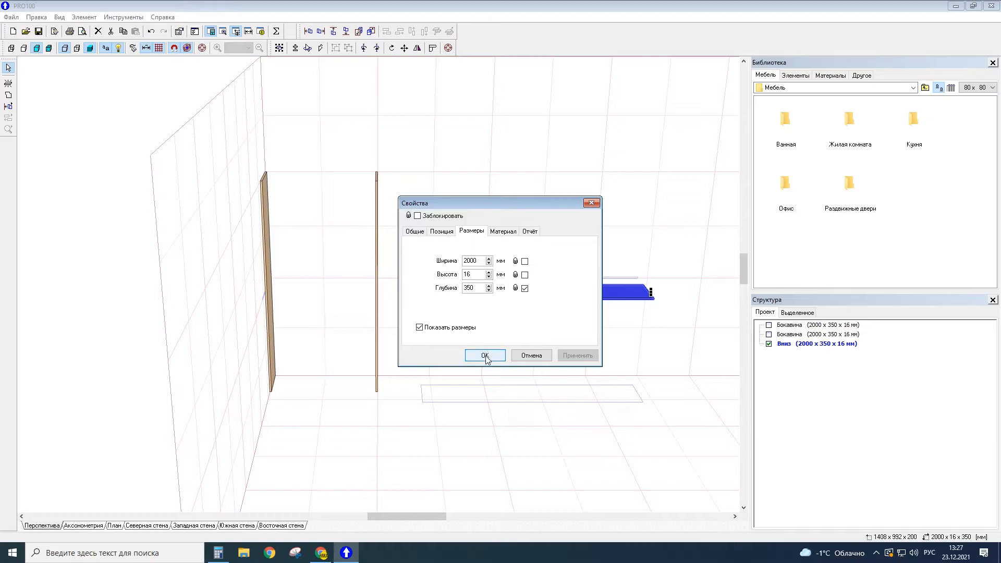
{"action": "double_click", "coordinate": [482, 263]}
{"action": "type", "text": "968"}
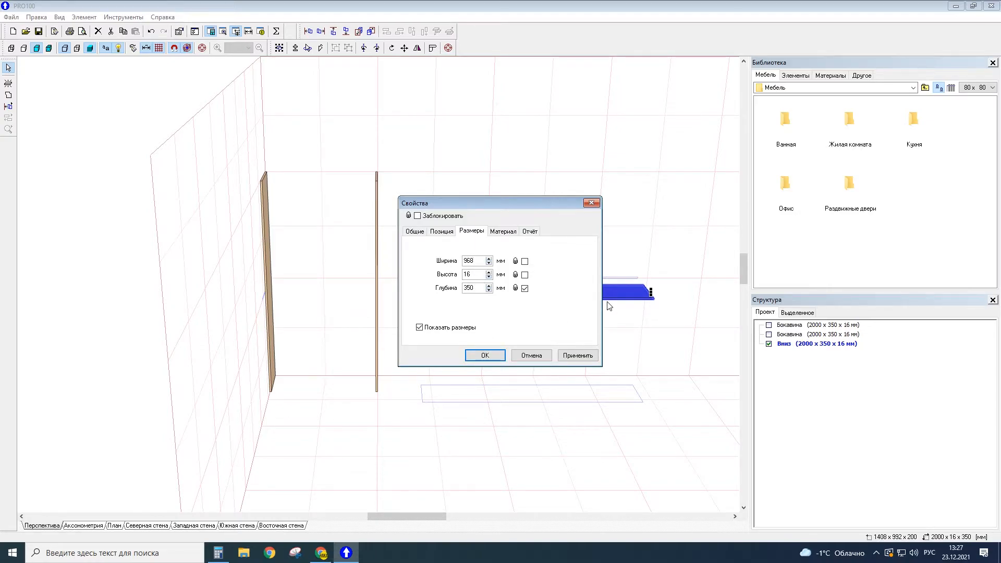
{"action": "left_click", "coordinate": [589, 357]}
{"action": "left_click", "coordinate": [485, 356]}
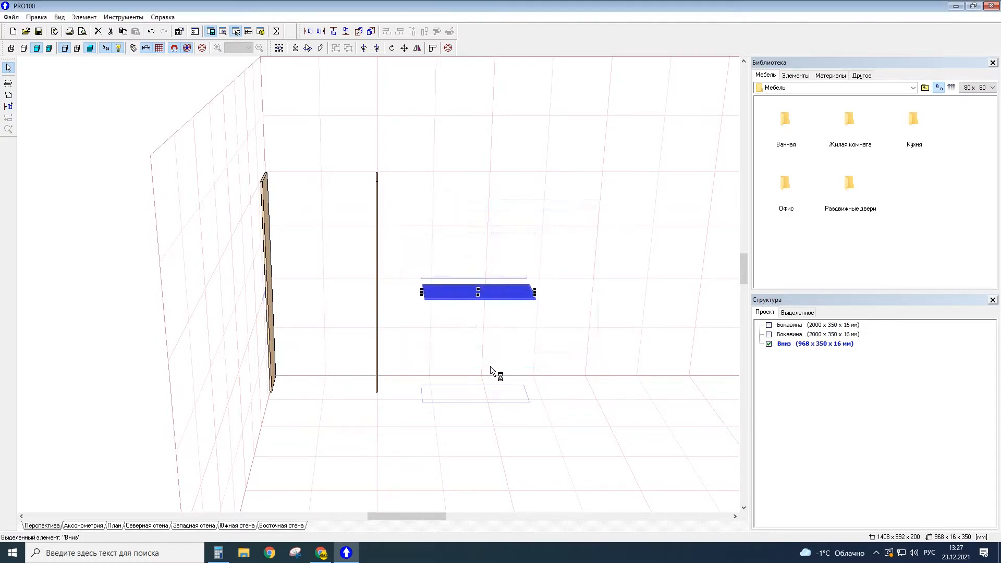
Step: Move the horizontal panel down to the floor against the left wall, about 400 mm in front of the back wall
{"action": "left_click_drag", "start_coordinate": [494, 293], "coordinate": [404, 465]}
{"action": "left_click_drag", "start_coordinate": [545, 424], "coordinate": [324, 325]}
{"action": "left_click_drag", "start_coordinate": [297, 402], "coordinate": [419, 384]}
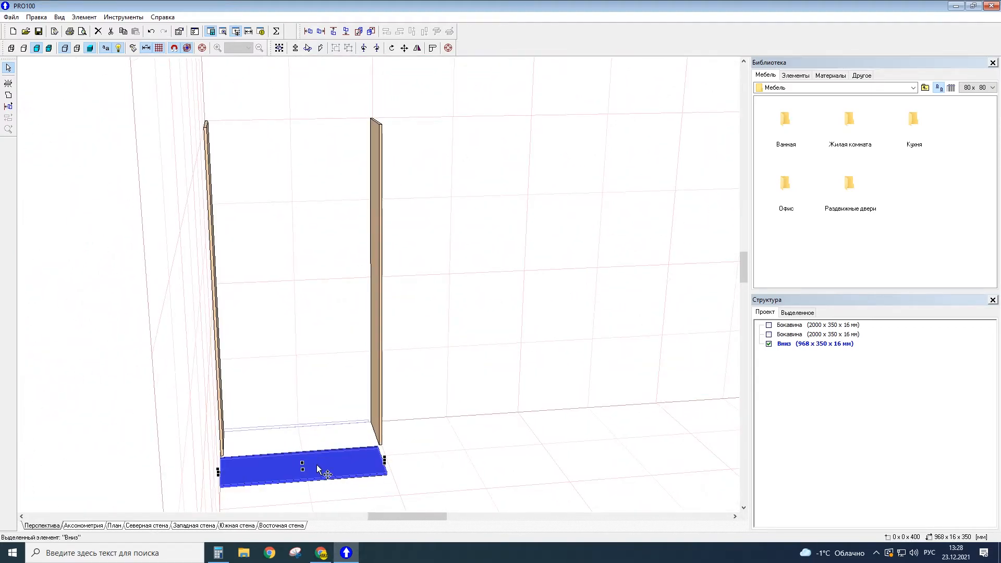
Step: Set the bottom panel's left position (Влево) to 16
{"action": "double_click", "coordinate": [317, 465]}
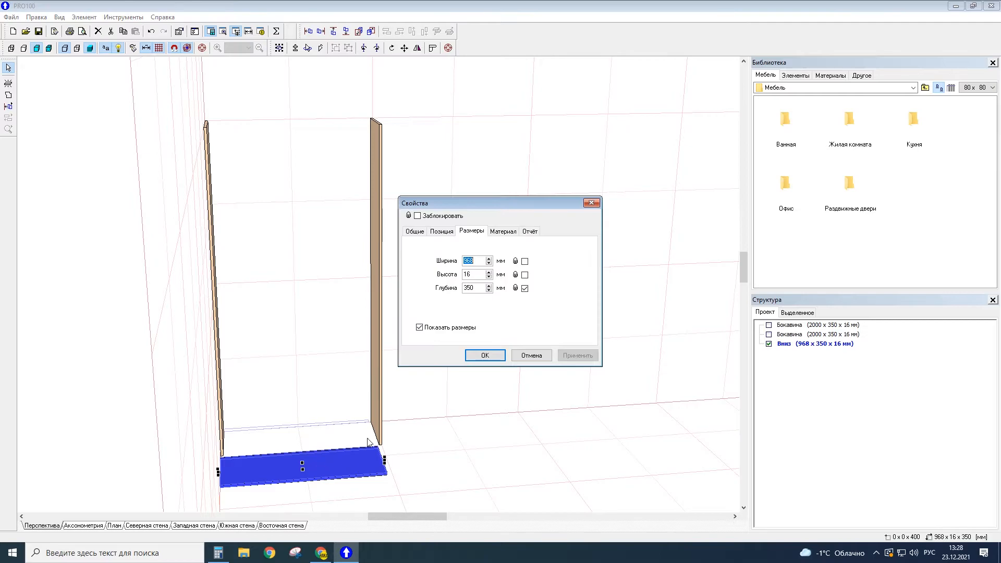
{"action": "left_click", "coordinate": [448, 234]}
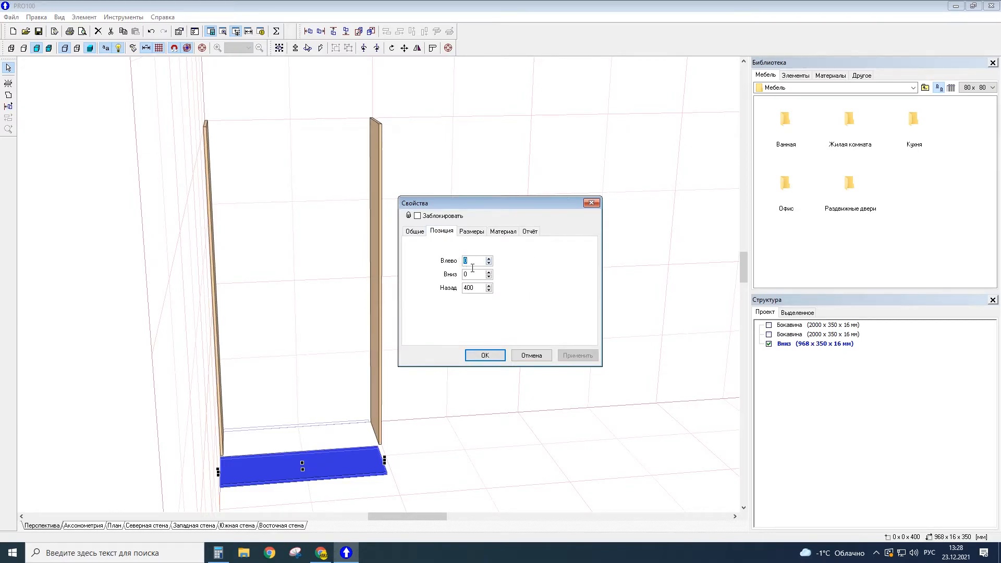
{"action": "type", "text": "16"}
{"action": "key", "text": "Return"}
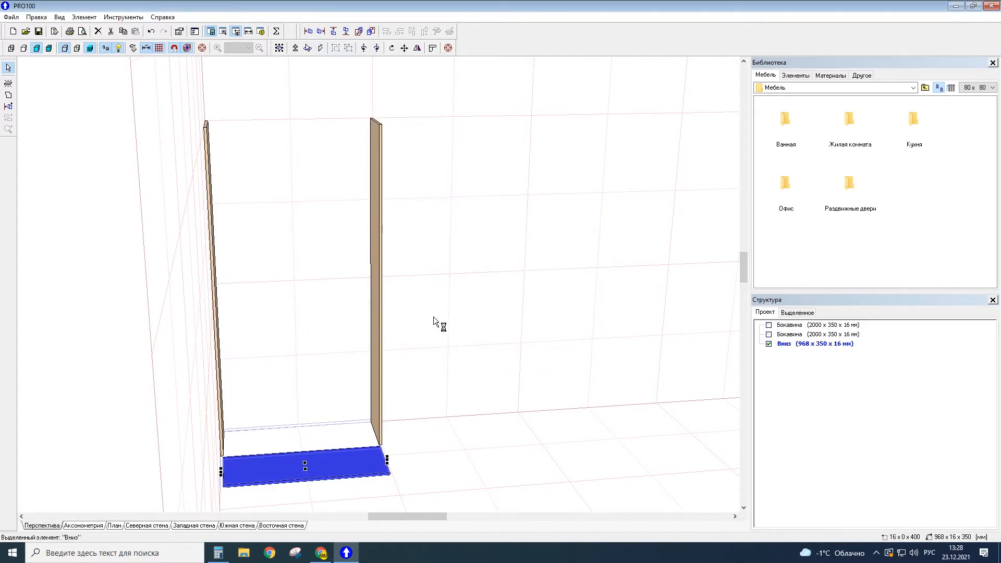
Step: Set the bottom panel's back position (Назад) to 0 so it fits between the two side panels
{"action": "left_click_drag", "start_coordinate": [354, 463], "coordinate": [354, 463]}
{"action": "double_click", "coordinate": [354, 463]}
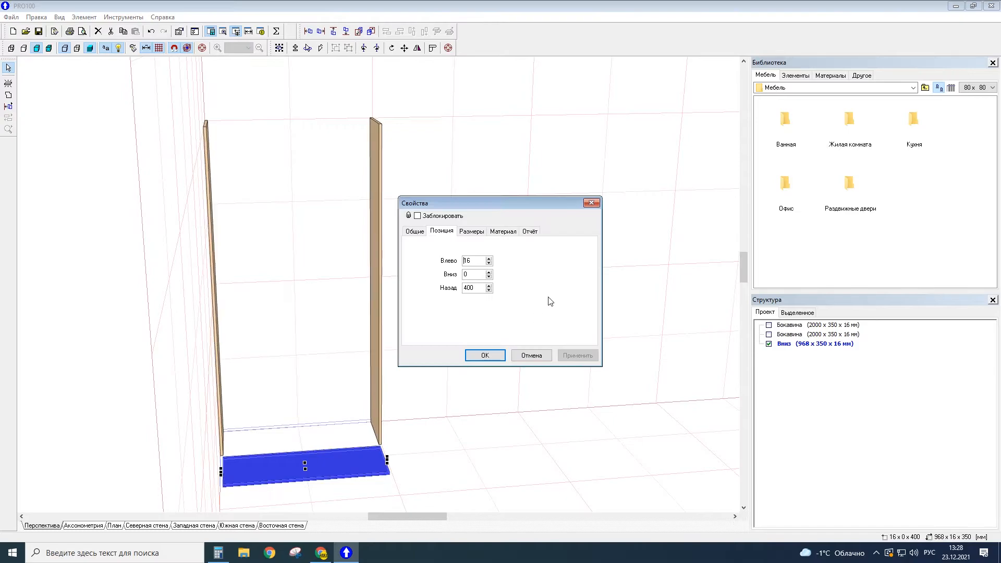
{"action": "double_click", "coordinate": [481, 294]}
{"action": "type", "text": "0"}
{"action": "key", "text": "Return"}
{"action": "left_click_drag", "start_coordinate": [518, 419], "coordinate": [439, 363]}
{"action": "mouse_move", "coordinate": [423, 444]}
{"action": "left_mouse_down"}
{"action": "mouse_move", "coordinate": [458, 477]}
{"action": "mouse_move", "coordinate": [464, 422]}
{"action": "mouse_move", "coordinate": [461, 431]}
{"action": "mouse_move", "coordinate": [359, 441]}
{"action": "mouse_move", "coordinate": [294, 419]}
{"action": "mouse_move", "coordinate": [389, 461]}
{"action": "mouse_move", "coordinate": [494, 414]}
{"action": "mouse_move", "coordinate": [407, 440]}
{"action": "left_mouse_up"}
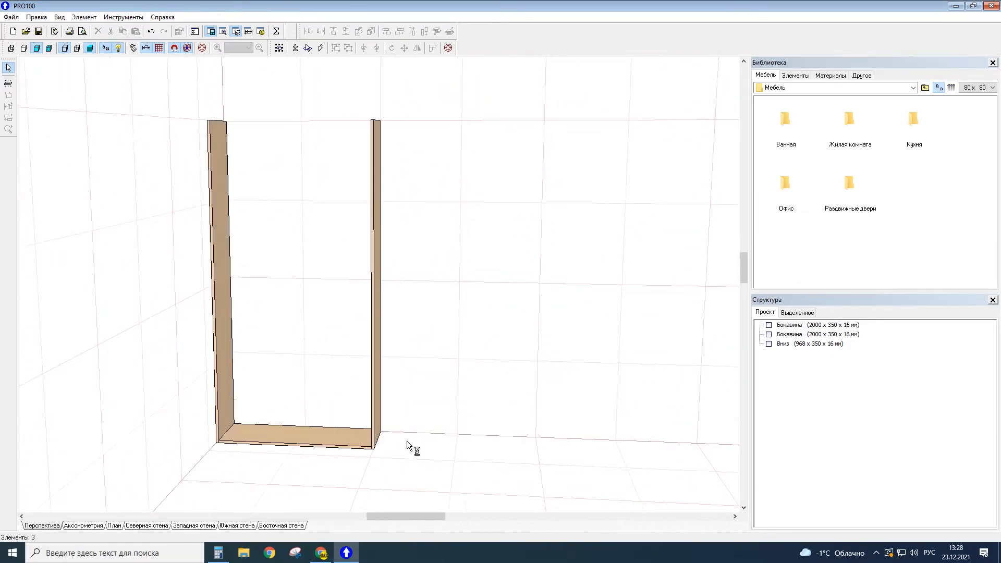
Step: Raise the bottom panel between the side panels by setting its vertical position (Вниз) to 80
{"action": "left_click", "coordinate": [367, 444]}
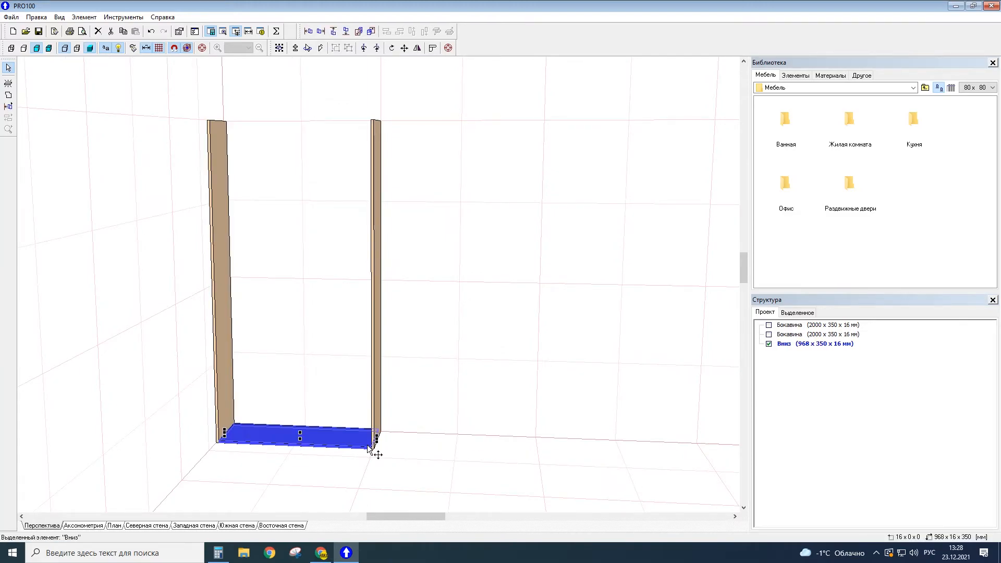
{"action": "double_click", "coordinate": [328, 444]}
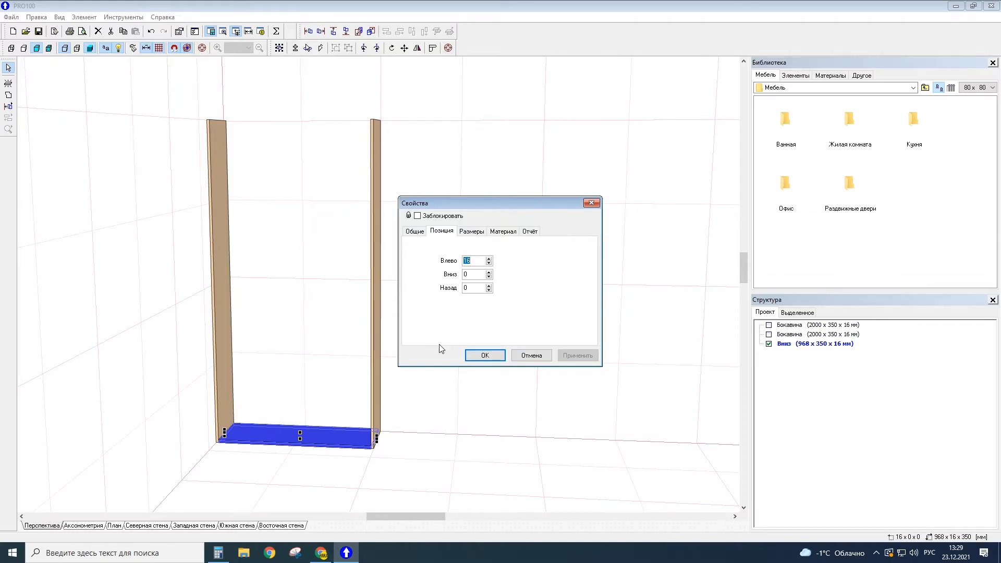
{"action": "key", "text": "Tab"}
{"action": "type", "text": "80"}
{"action": "left_click", "coordinate": [577, 358]}
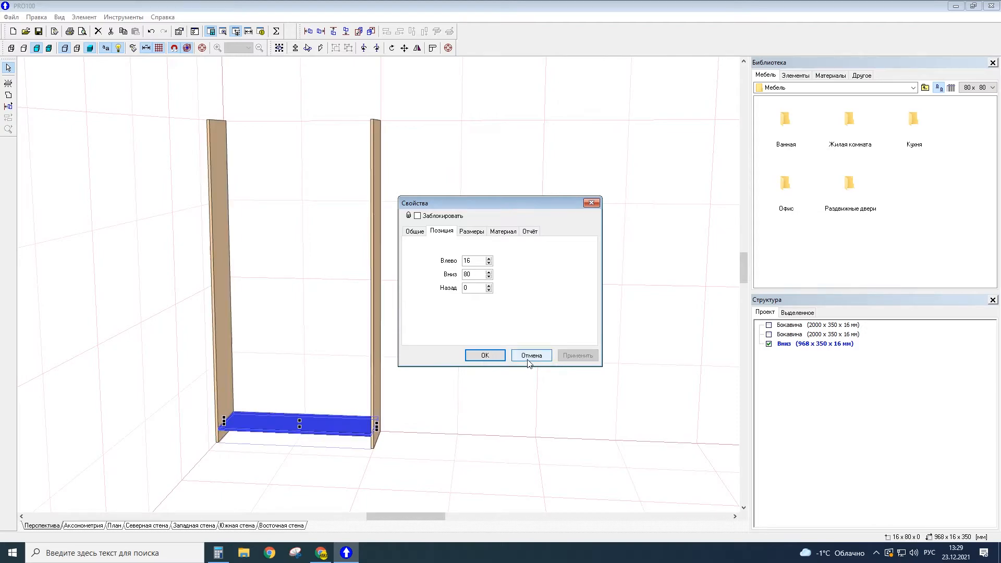
{"action": "left_click", "coordinate": [494, 358]}
Step: Duplicate the bottom panel and place the copy in front of the carcass, about 300 mm above the floor and 800 mm from the back wall
{"action": "left_click", "coordinate": [381, 475]}
{"action": "left_click_drag", "start_coordinate": [381, 476], "coordinate": [373, 448]}
{"action": "left_click", "coordinate": [365, 436]}
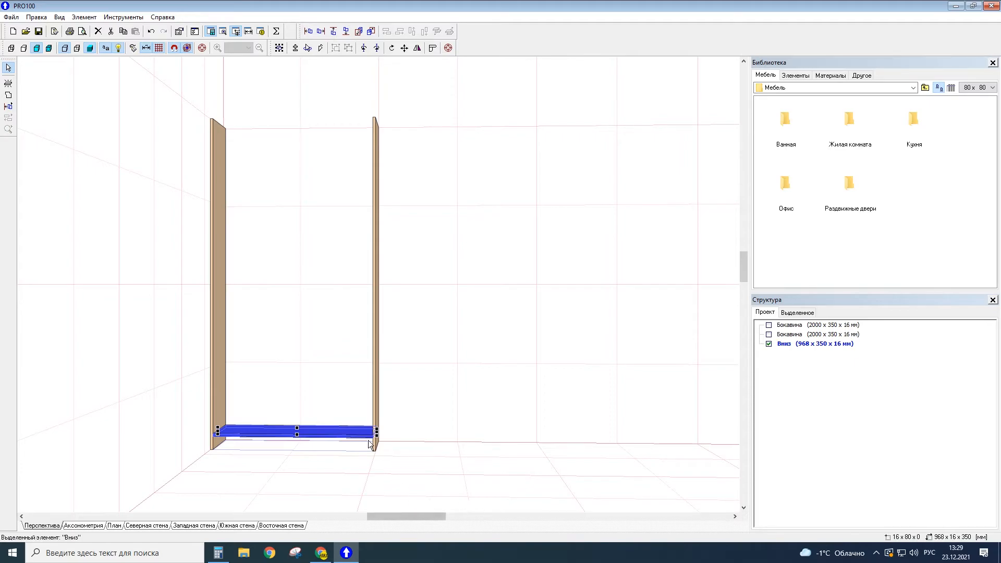
{"action": "left_click_drag", "start_coordinate": [355, 440], "coordinate": [321, 393], "text": "ctrl"}
{"action": "left_click_drag", "start_coordinate": [339, 455], "coordinate": [421, 459]}
{"action": "left_click_drag", "start_coordinate": [340, 365], "coordinate": [257, 353]}
{"action": "left_click_drag", "start_coordinate": [388, 452], "coordinate": [292, 448]}
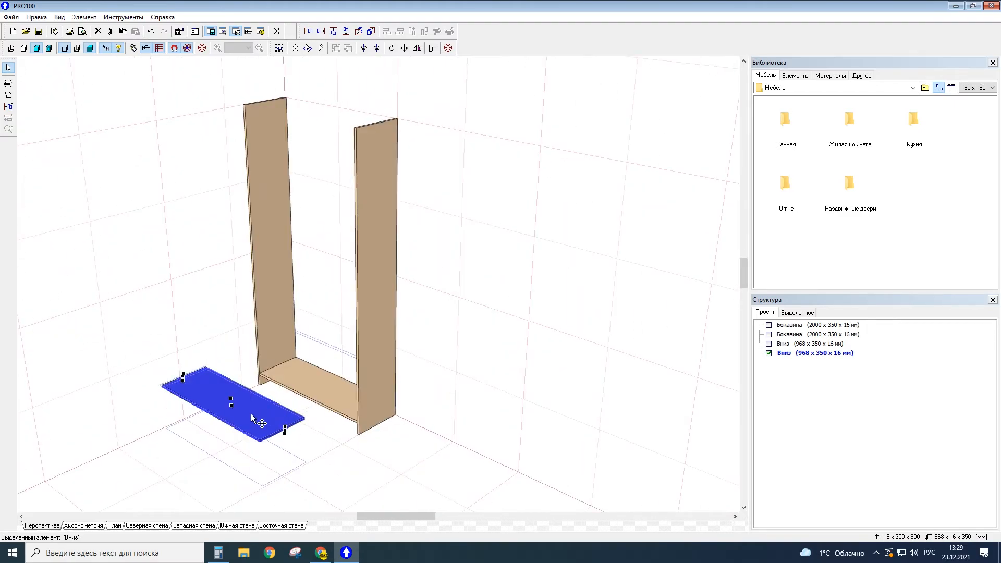
Step: Rotate the copied panel upright about the X axis in two 45° turns
{"action": "middle_click_drag", "start_coordinate": [251, 418], "coordinate": [432, 295]}
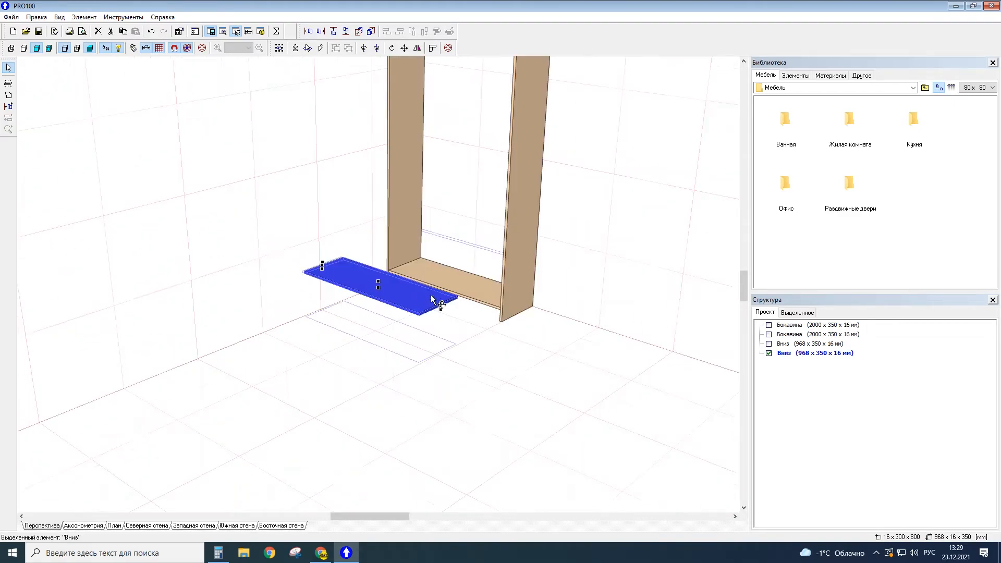
{"action": "left_click", "coordinate": [392, 48]}
{"action": "left_click", "coordinate": [165, 113]}
{"action": "left_click", "coordinate": [165, 114]}
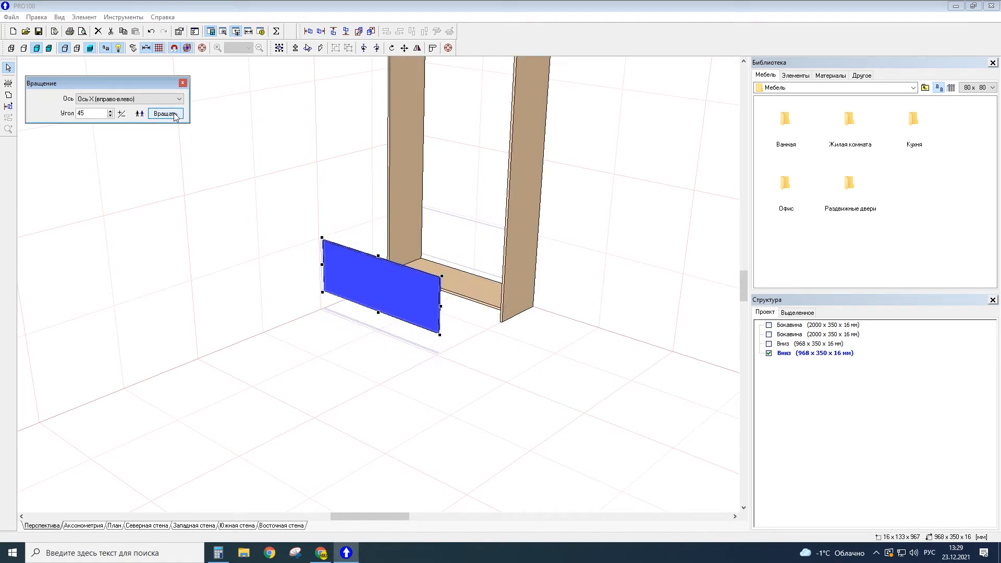
{"action": "left_click", "coordinate": [183, 83]}
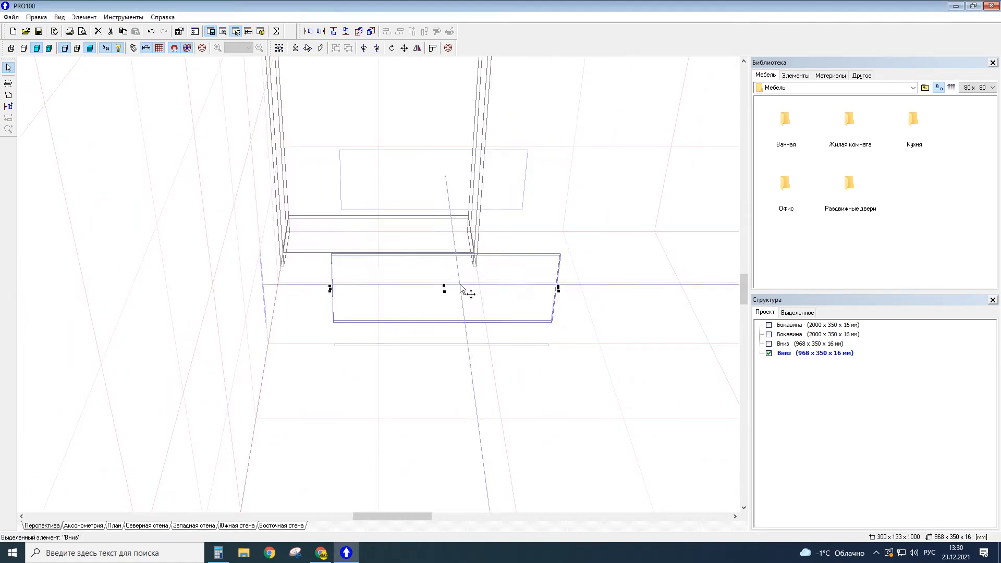
Step: Set the height (Высота) of the upright panel copy to 80 mm to make a plinth strip
{"action": "double_click", "coordinate": [460, 284]}
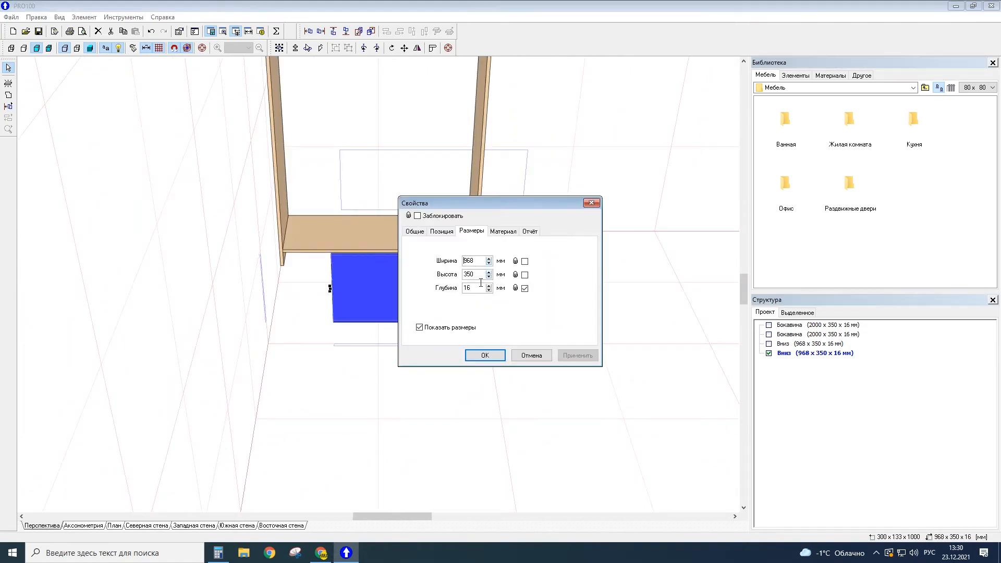
{"action": "double_click", "coordinate": [469, 274]}
{"action": "left_click", "coordinate": [592, 203]}
{"action": "double_click", "coordinate": [432, 288]}
{"action": "double_click", "coordinate": [478, 275]}
{"action": "type", "text": "80"}
{"action": "left_click", "coordinate": [578, 355]}
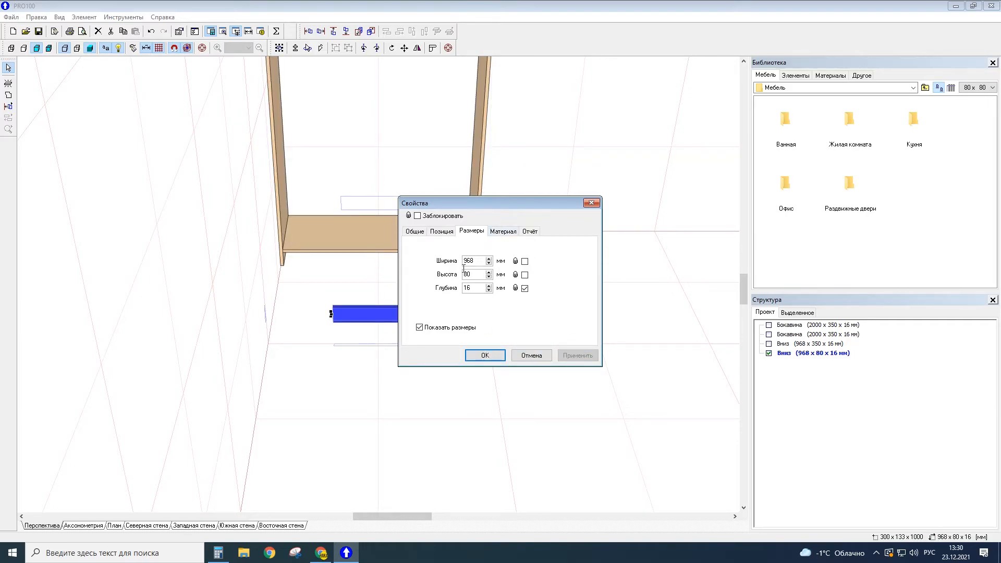
Step: Set the plinth strip's left position (Влево) to 16 and its vertical position (Вниз) to 0
{"action": "left_click", "coordinate": [443, 233]}
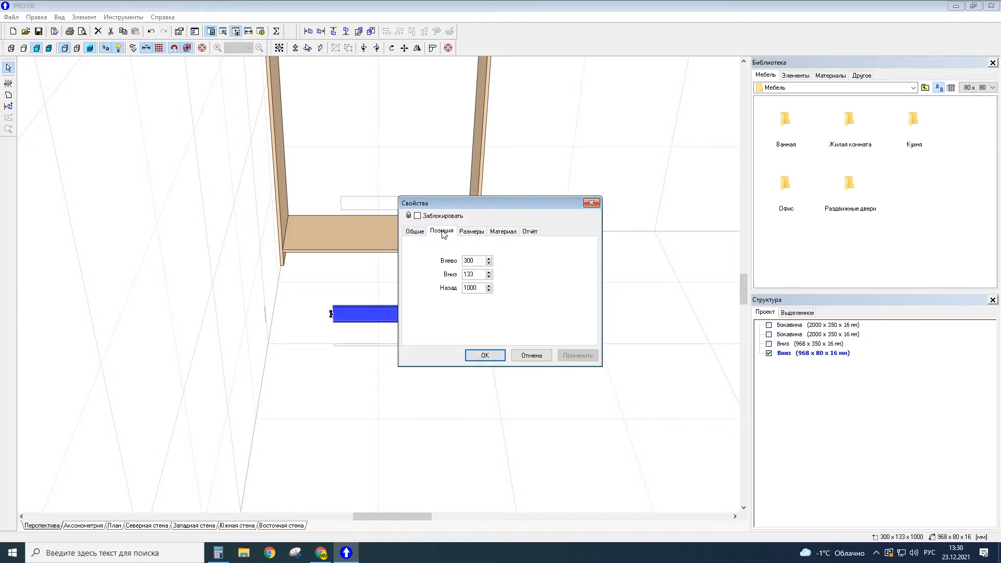
{"action": "double_click", "coordinate": [469, 261]}
{"action": "left_click", "coordinate": [574, 355]}
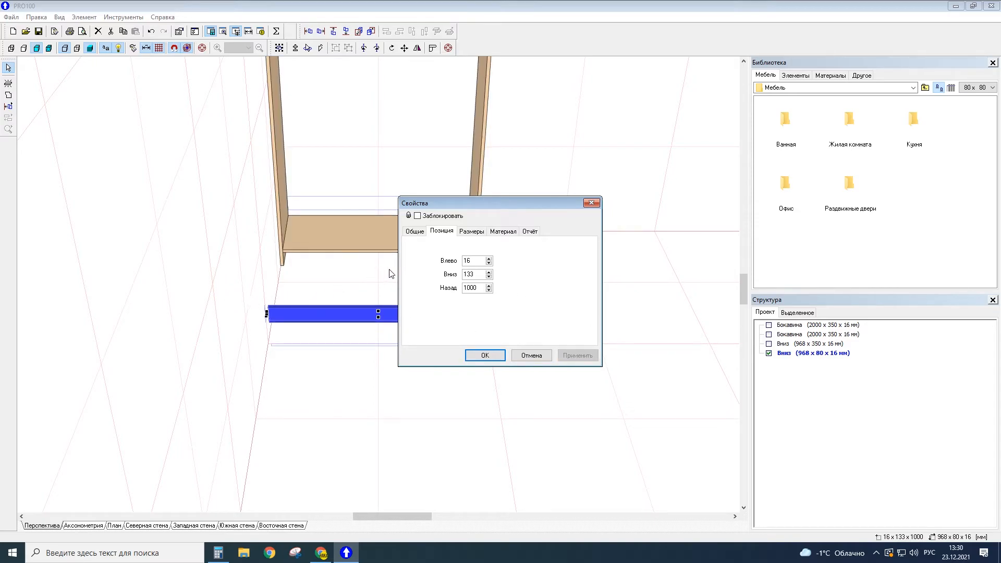
{"action": "double_click", "coordinate": [475, 275]}
{"action": "type", "text": "0"}
{"action": "left_click", "coordinate": [576, 355]}
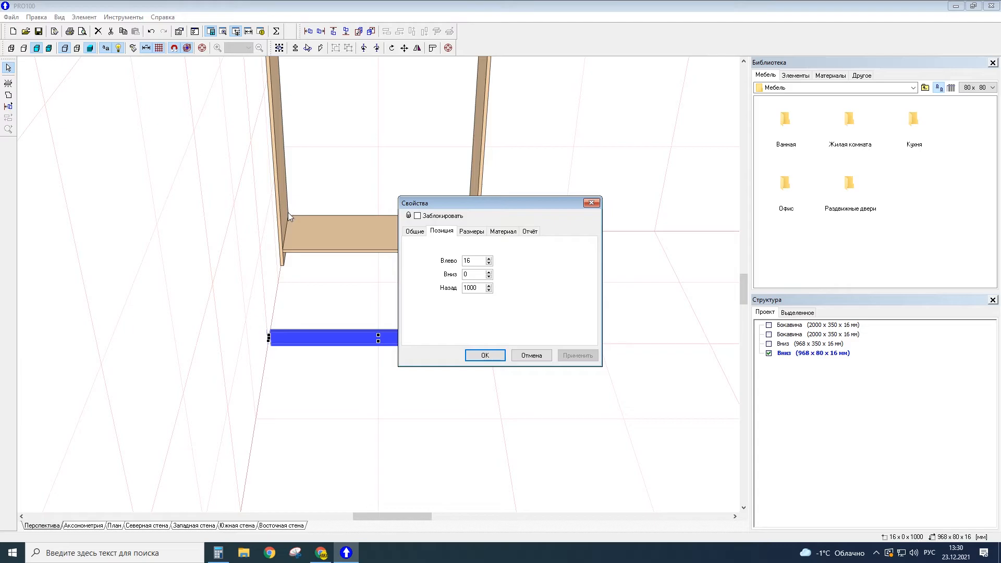
Step: Switch to the Calculator and work out the plinth's back offset as 350 − 16 − 10
{"action": "left_click", "coordinate": [218, 553]}
{"action": "type", "text": "350"}
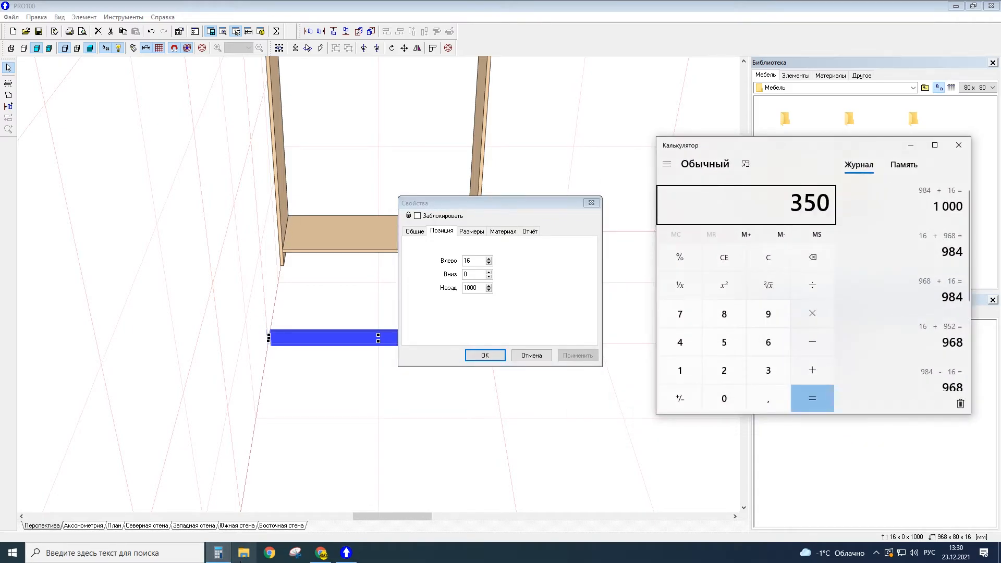
{"action": "type", "text": " - 16"}
{"action": "key", "text": "Return"}
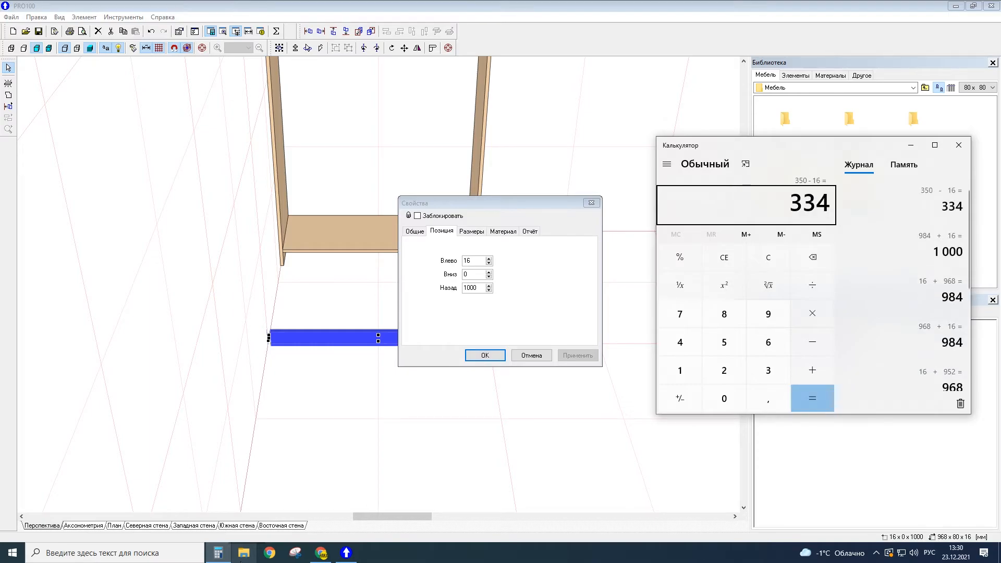
{"action": "type", "text": "-10"}
{"action": "key", "text": "Return"}
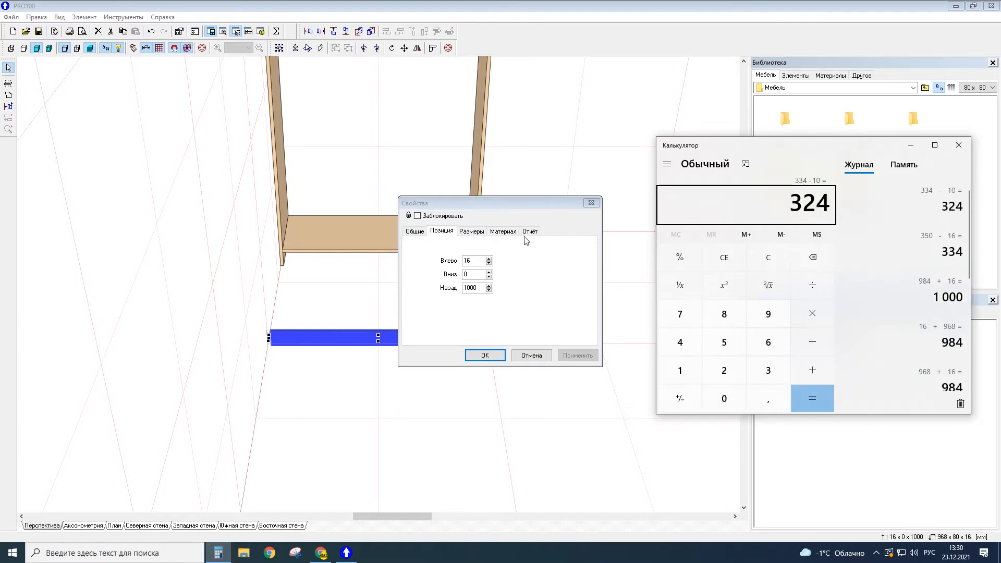
Step: Back in PRO100, set the plinth strip's back position (Назад) to 324
{"action": "left_click", "coordinate": [911, 145]}
{"action": "left_click_drag", "start_coordinate": [478, 290], "coordinate": [459, 298]}
{"action": "type", "text": "324"}
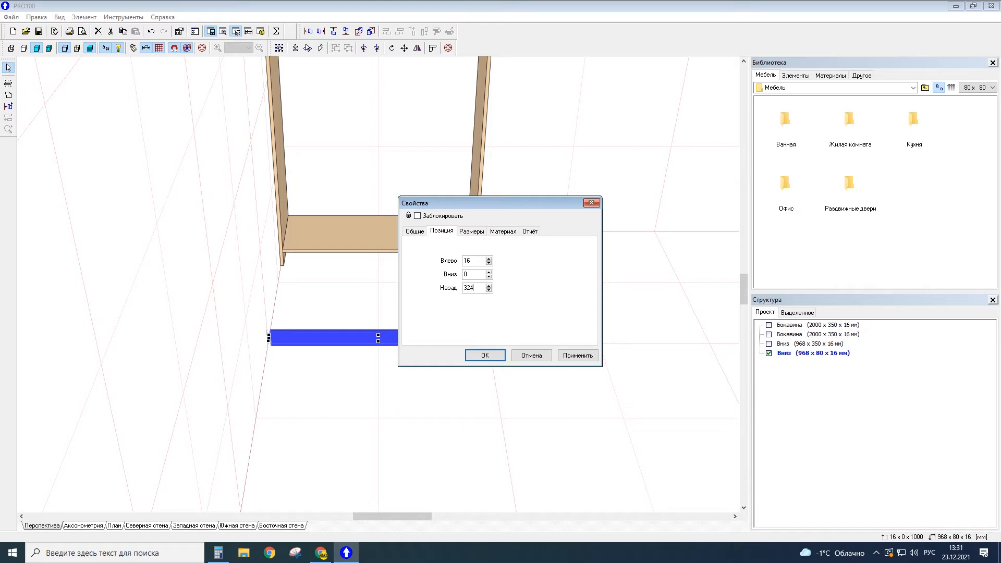
{"action": "left_click", "coordinate": [578, 355]}
{"action": "left_click", "coordinate": [485, 356]}
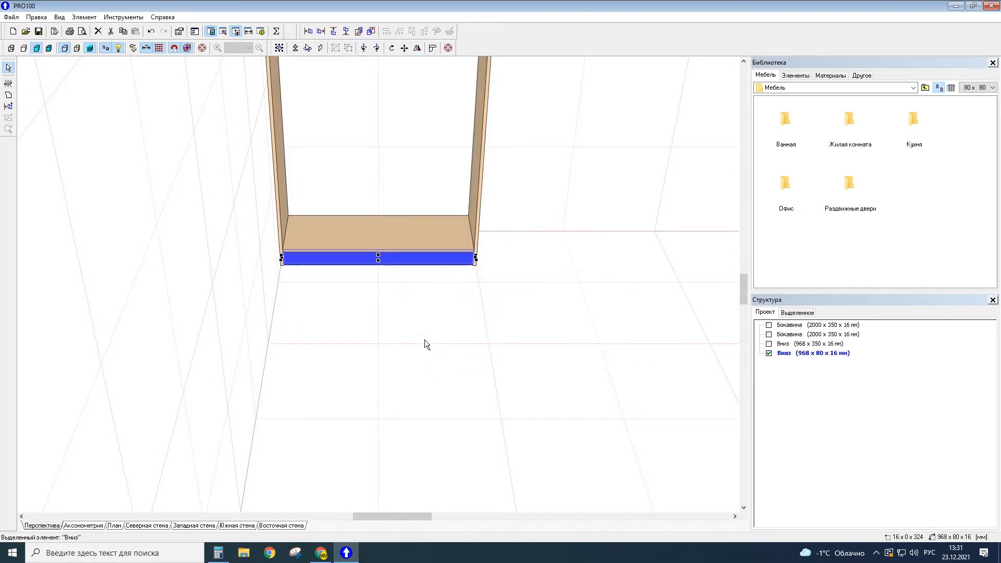
Step: Examine from several angles how the plinth strip sits beneath the bottom panel between the side panels
{"action": "scroll", "coordinate": [380, 301], "scroll_direction": "up", "scroll_amount": 2}
{"action": "left_click", "coordinate": [380, 301]}
{"action": "scroll", "coordinate": [461, 200], "scroll_direction": "up", "scroll_amount": 3}
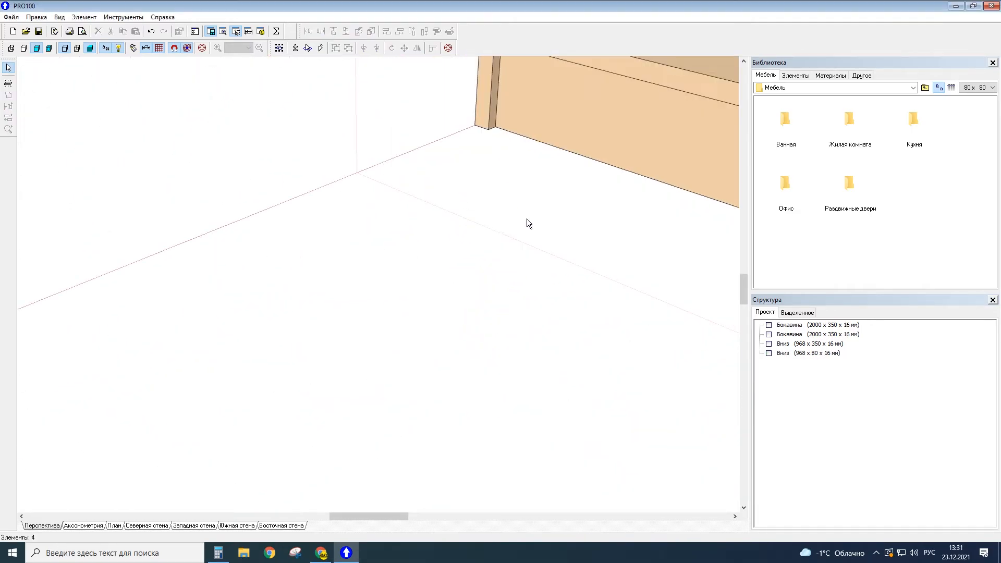
{"action": "scroll", "coordinate": [528, 217], "scroll_direction": "up", "scroll_amount": 2}
{"action": "scroll", "coordinate": [661, 319], "scroll_direction": "down", "scroll_amount": 4}
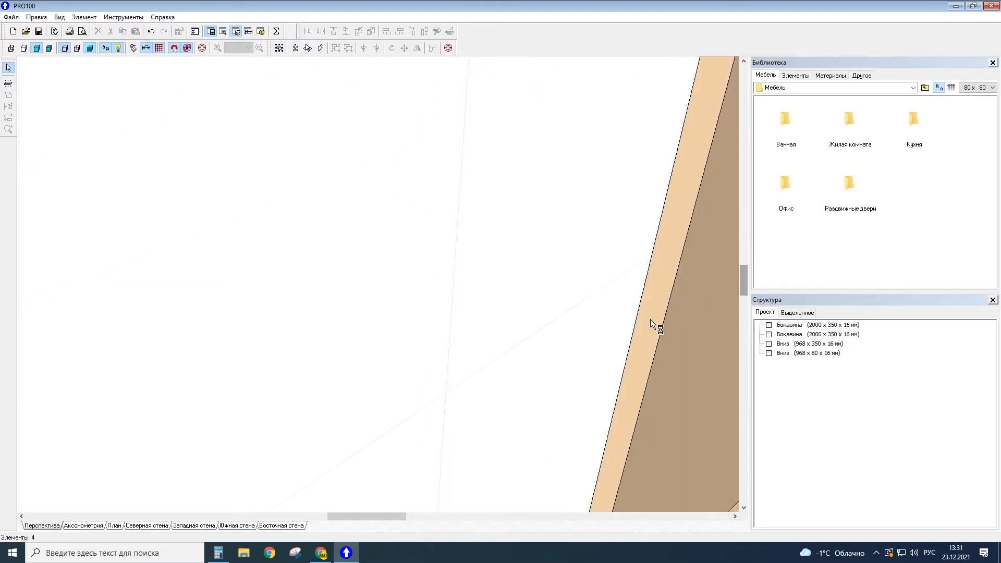
{"action": "scroll", "coordinate": [483, 455], "scroll_direction": "up", "scroll_amount": 1}
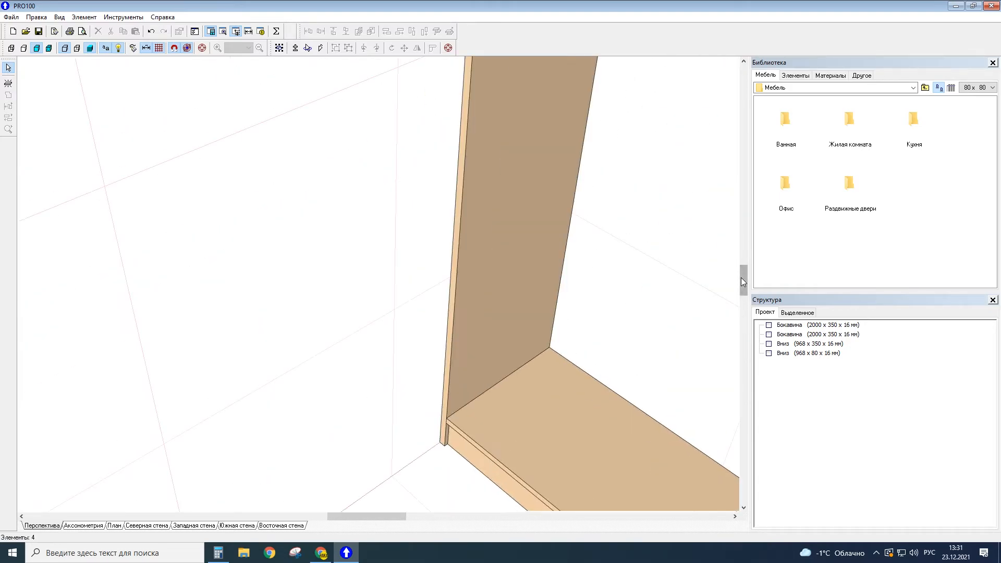
{"action": "scroll", "coordinate": [524, 258], "scroll_direction": "up", "scroll_amount": 2}
{"action": "scroll", "coordinate": [471, 332], "scroll_direction": "down", "scroll_amount": 3}
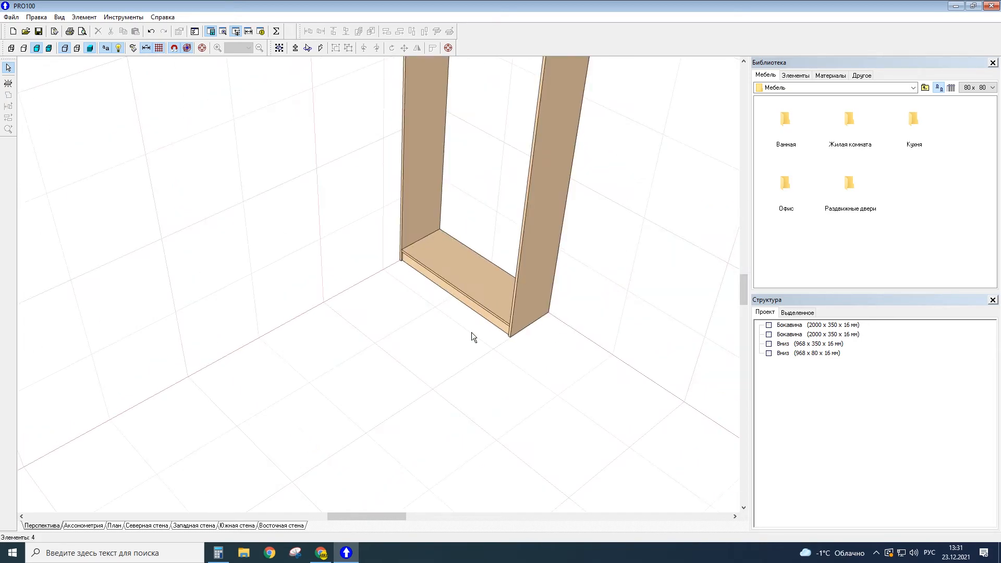
{"action": "left_click_drag", "start_coordinate": [533, 339], "coordinate": [404, 293]}
{"action": "left_click_drag", "start_coordinate": [369, 368], "coordinate": [438, 345]}
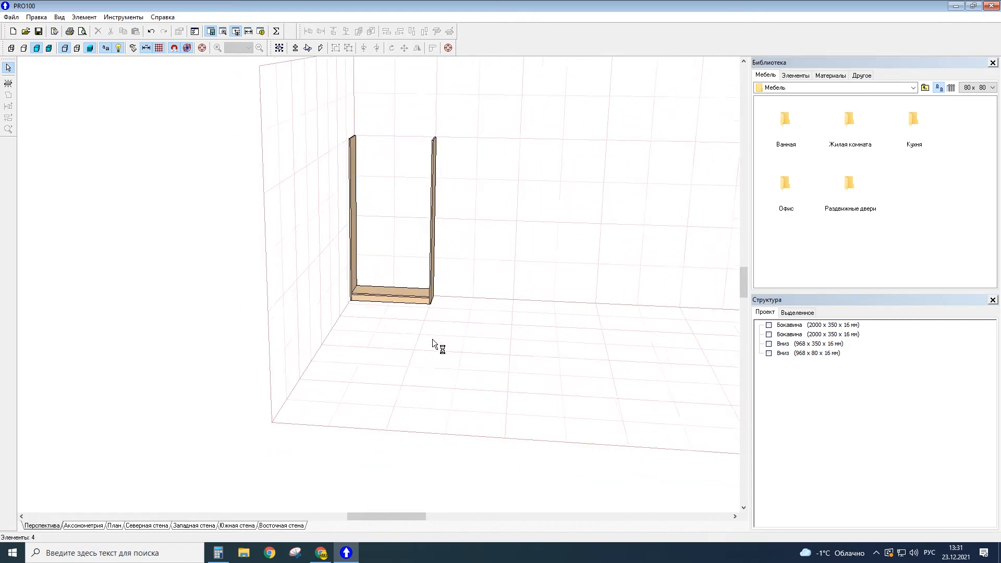
{"action": "left_click_drag", "start_coordinate": [561, 296], "coordinate": [530, 320]}
Step: Copy the bottom panel and position the copy about 280 mm above the floor and 200 mm from the back wall
{"action": "left_click", "coordinate": [401, 277]}
{"action": "scroll", "coordinate": [374, 289], "scroll_direction": "up", "scroll_amount": 5}
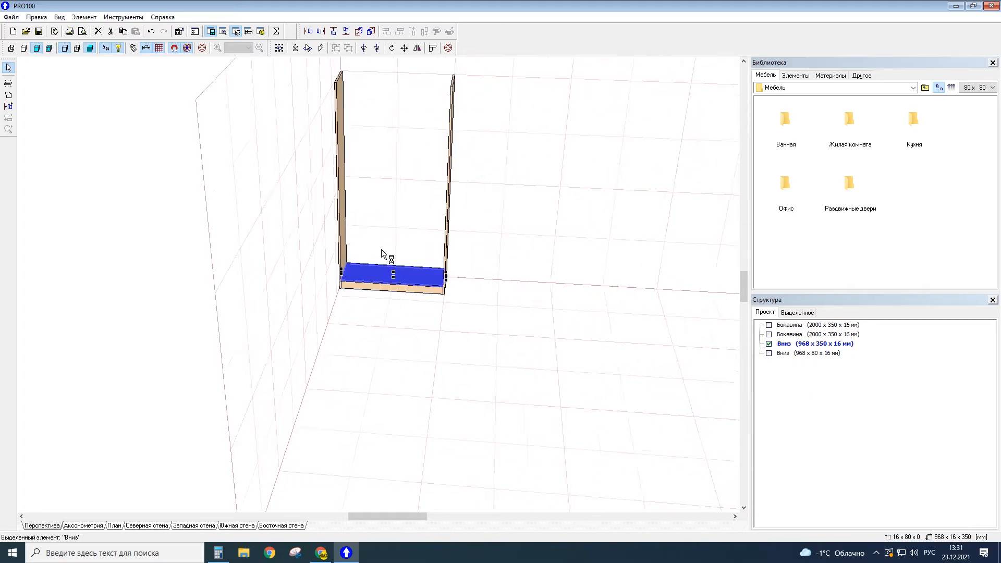
{"action": "left_click_drag", "start_coordinate": [744, 290], "coordinate": [744, 277]}
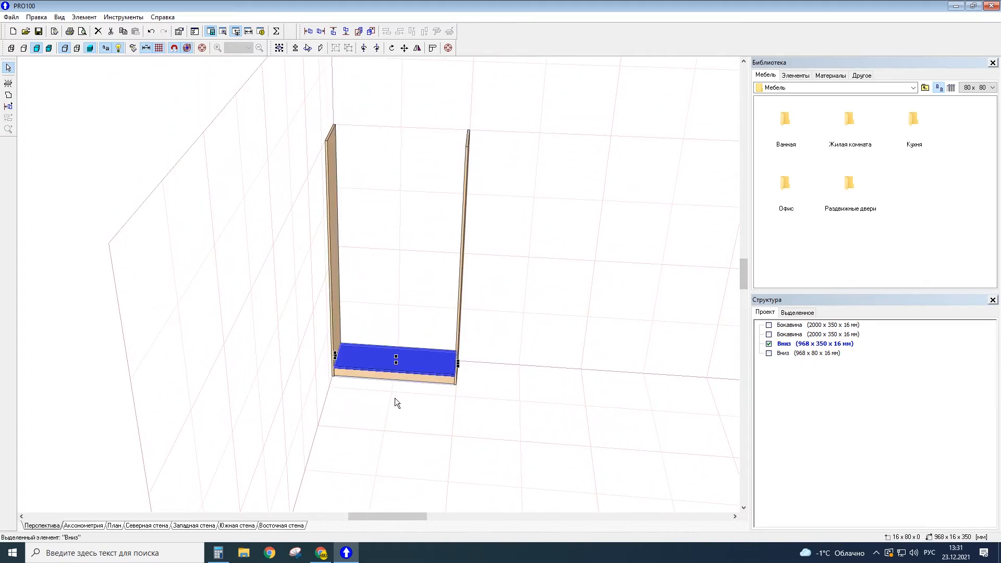
{"action": "key", "text": "ctrl+c"}
{"action": "key", "text": "ctrl+v"}
{"action": "mouse_move", "coordinate": [418, 368]}
{"action": "right_mouse_down"}
{"action": "mouse_move", "coordinate": [524, 375]}
{"action": "mouse_move", "coordinate": [418, 380]}
{"action": "right_mouse_up"}
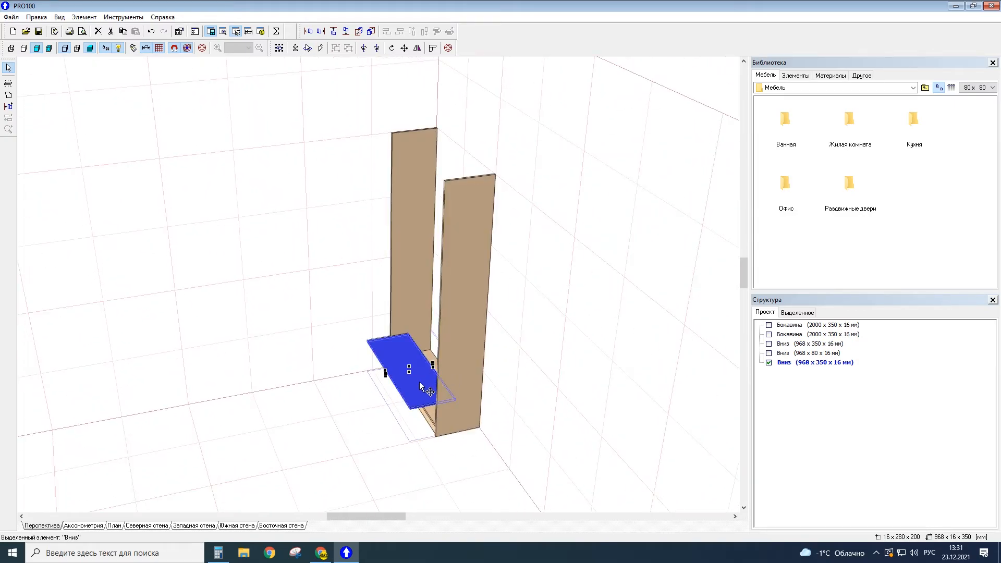
Step: Set the vertical position (Вниз) of the copied horizontal panel to 2016
{"action": "double_click", "coordinate": [417, 381]}
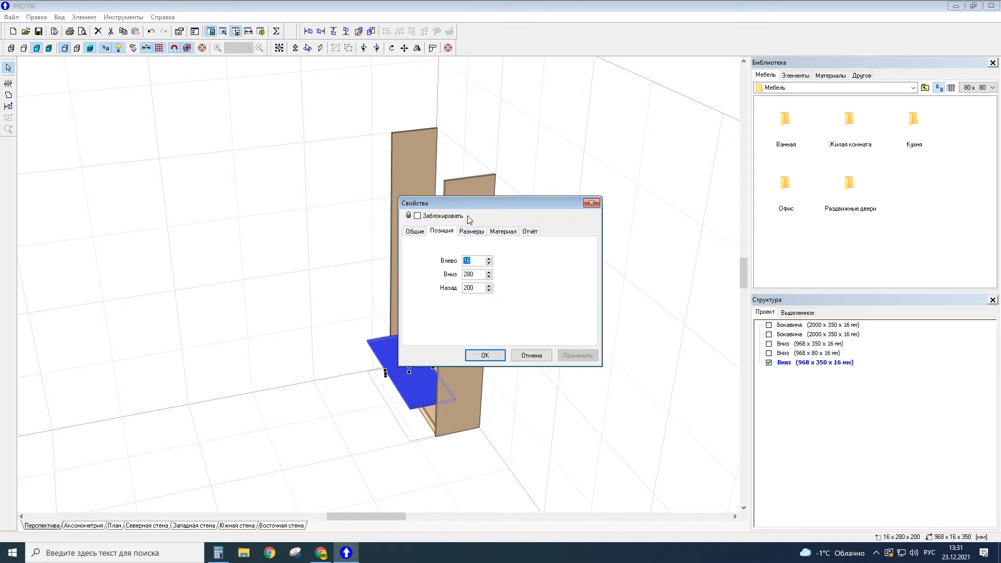
{"action": "left_click_drag", "start_coordinate": [580, 188], "coordinate": [581, 188]}
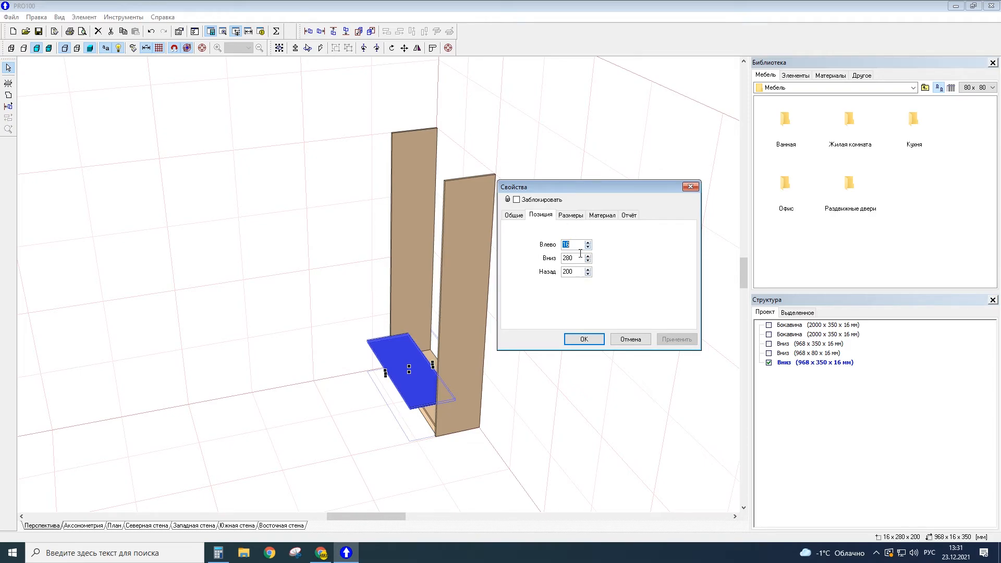
{"action": "key", "text": "Tab"}
{"action": "type", "text": "20"}
{"action": "key", "text": "Return"}
Step: Set the top panel's vertical position (Вниз) to 2000 and its back position (Назад) to 0
{"action": "left_click_drag", "start_coordinate": [524, 281], "coordinate": [489, 202]}
{"action": "left_click_drag", "start_coordinate": [398, 176], "coordinate": [456, 195]}
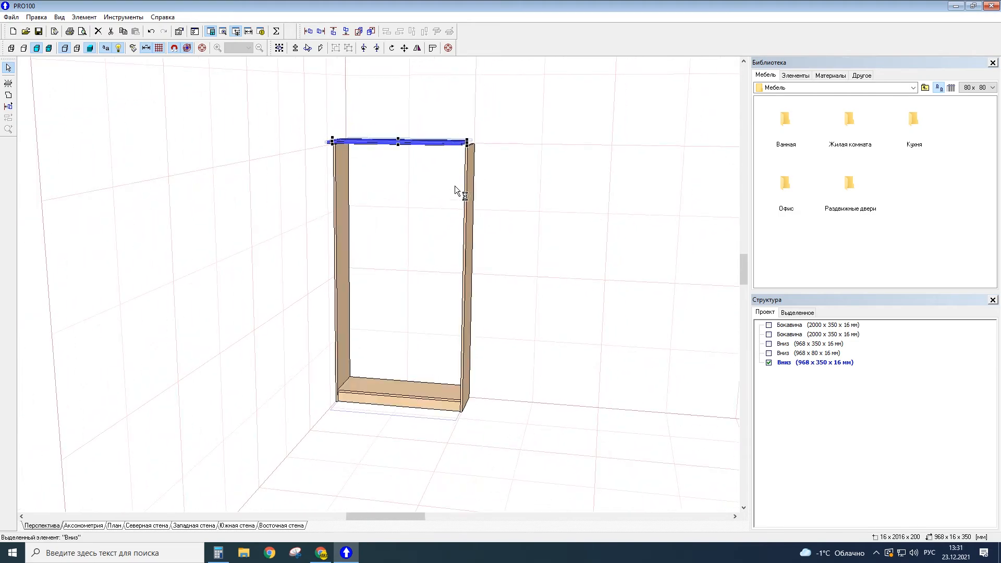
{"action": "left_click_drag", "start_coordinate": [563, 139], "coordinate": [490, 126]}
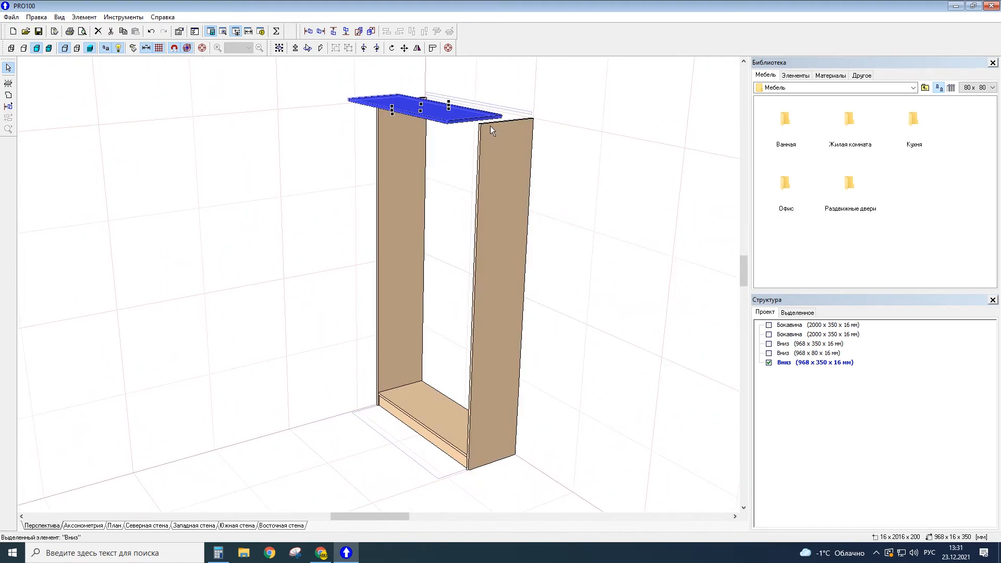
{"action": "double_click", "coordinate": [485, 120]}
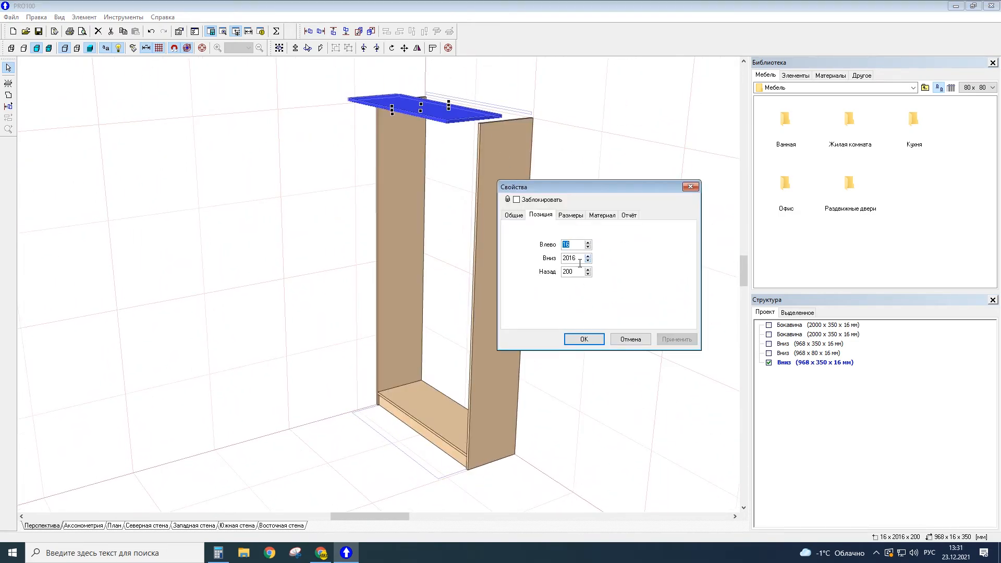
{"action": "double_click", "coordinate": [573, 258]}
{"action": "type", "text": "2000"}
{"action": "key", "text": "Return"}
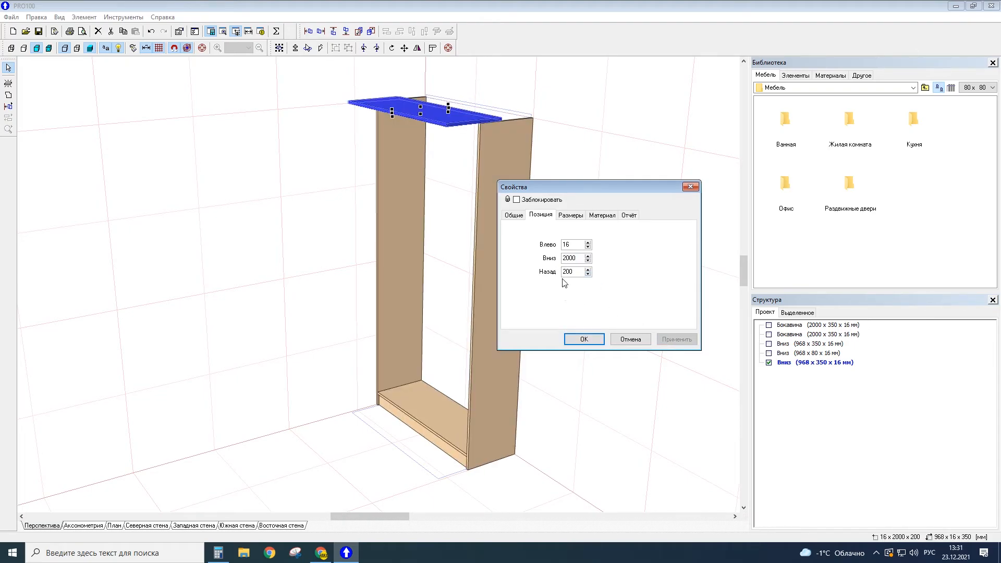
{"action": "double_click", "coordinate": [573, 271]}
{"action": "type", "text": "0"}
{"action": "left_click", "coordinate": [680, 339]}
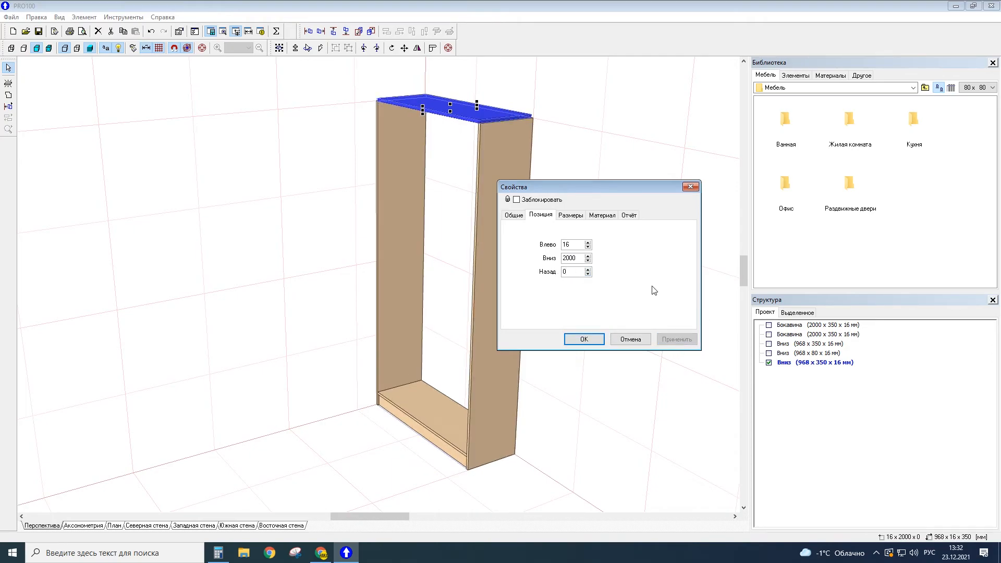
Step: Set the depth (Глубина) of the top panel to 366 mm
{"action": "left_click", "coordinate": [571, 215]}
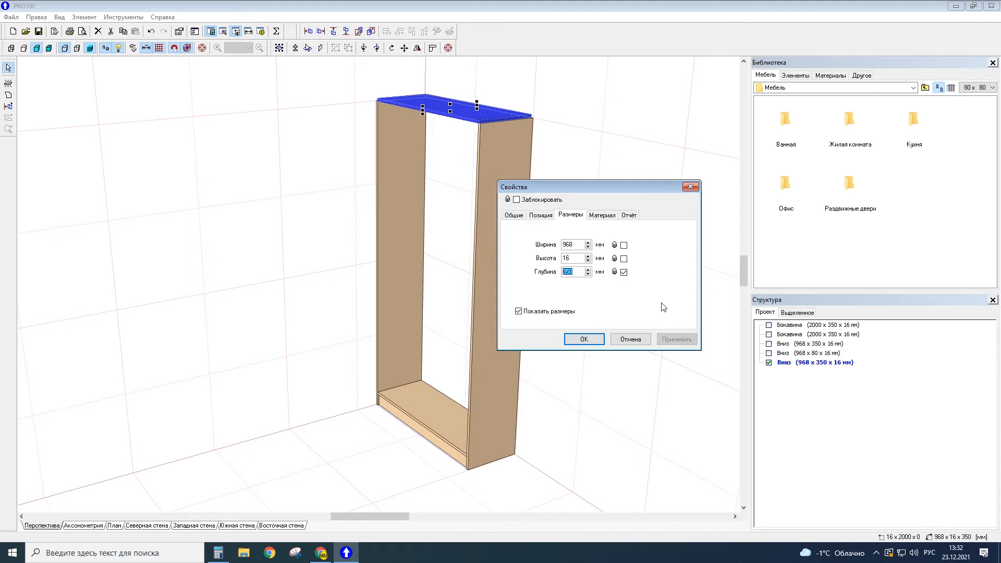
{"action": "type", "text": "366"}
{"action": "left_click", "coordinate": [678, 340]}
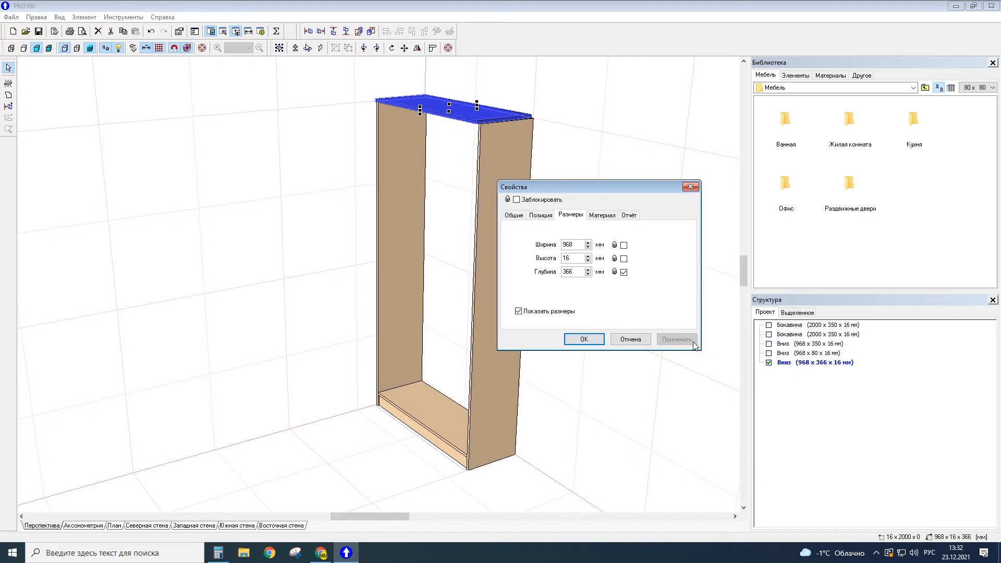
Step: Set the width (Ширина) of the top panel to 1000 mm
{"action": "left_click", "coordinate": [593, 344]}
{"action": "left_click_drag", "start_coordinate": [613, 343], "coordinate": [609, 305]}
{"action": "scroll", "coordinate": [432, 145], "scroll_direction": "up", "scroll_amount": 3}
{"action": "mouse_move", "coordinate": [744, 271]}
{"action": "left_mouse_down"}
{"action": "mouse_move", "coordinate": [746, 242]}
{"action": "mouse_move", "coordinate": [743, 263]}
{"action": "mouse_move", "coordinate": [741, 253]}
{"action": "left_mouse_up"}
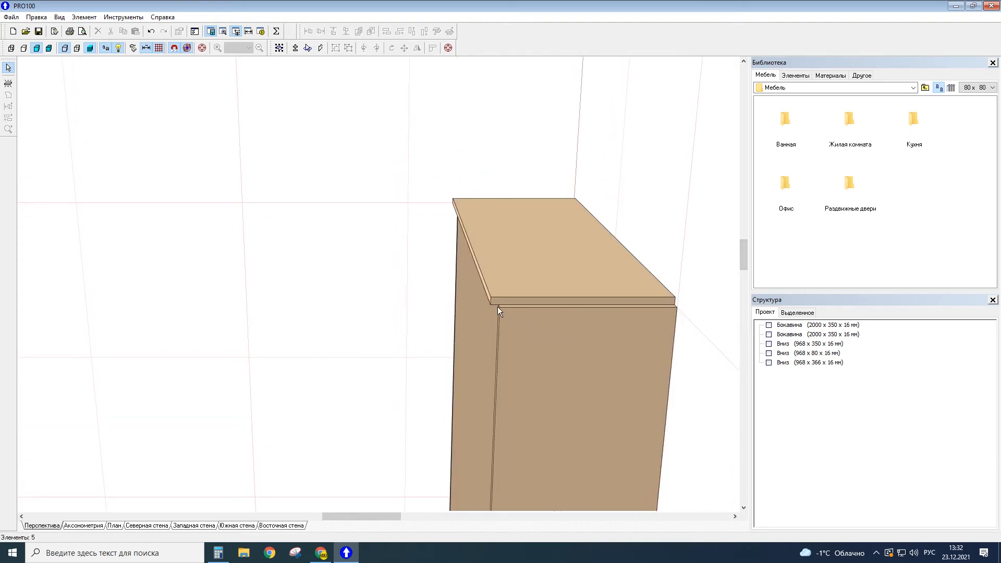
{"action": "left_click_drag", "start_coordinate": [342, 356], "coordinate": [446, 359]}
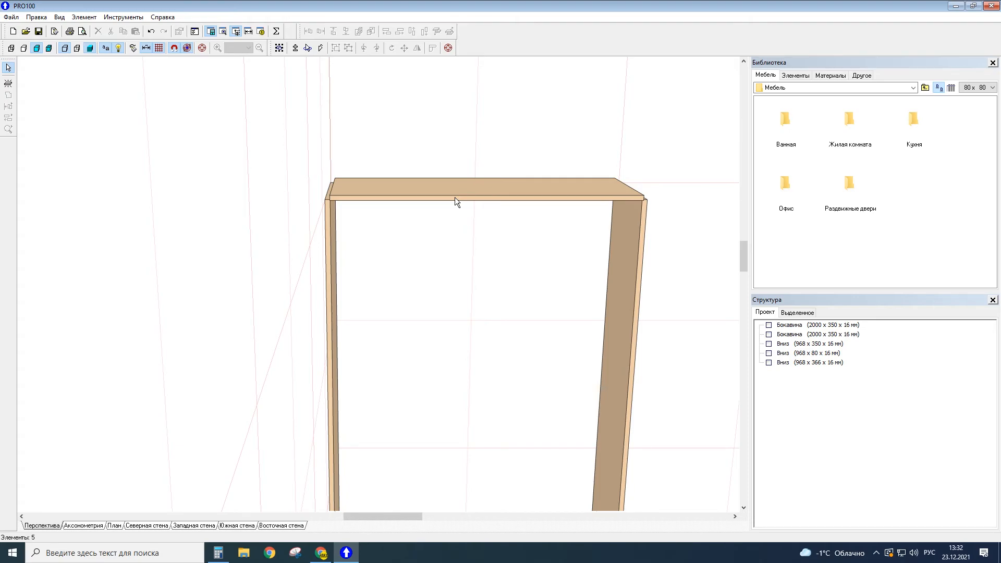
{"action": "double_click", "coordinate": [455, 198]}
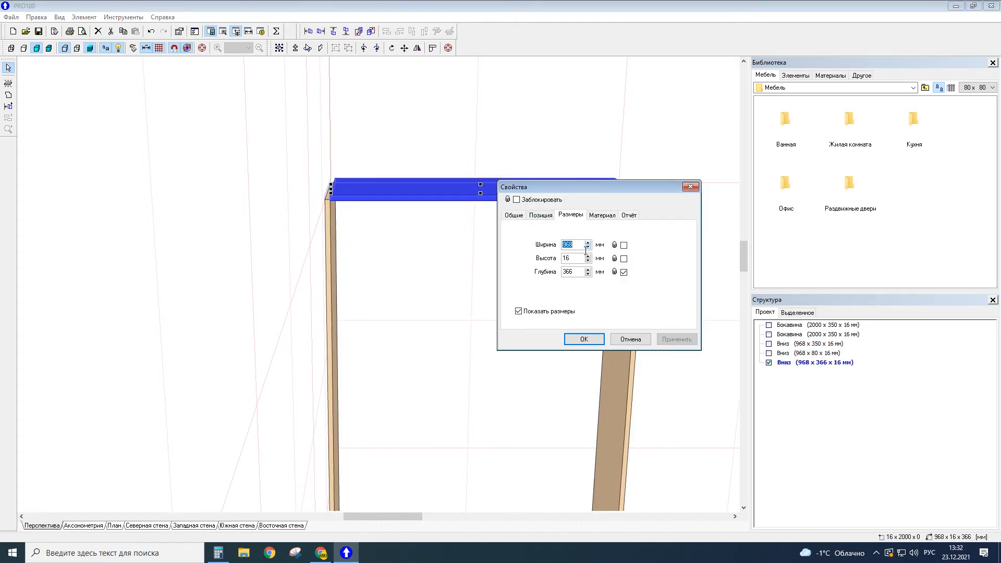
{"action": "type", "text": "1"}
{"action": "left_click", "coordinate": [677, 340]}
{"action": "left_click", "coordinate": [584, 339]}
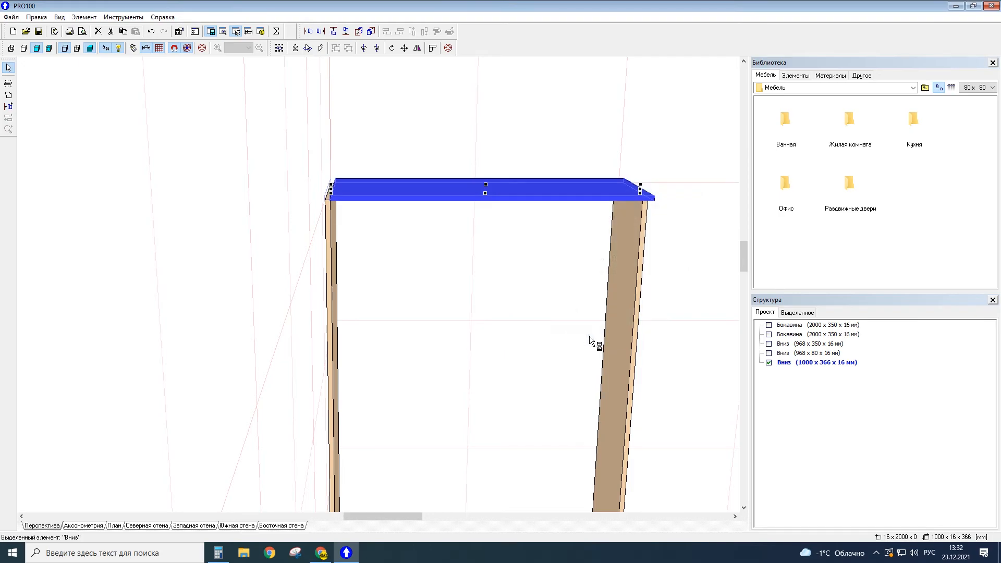
Step: Set the left position (Влево) of the top panel to 0
{"action": "double_click", "coordinate": [556, 202]}
{"action": "left_click", "coordinate": [547, 215]}
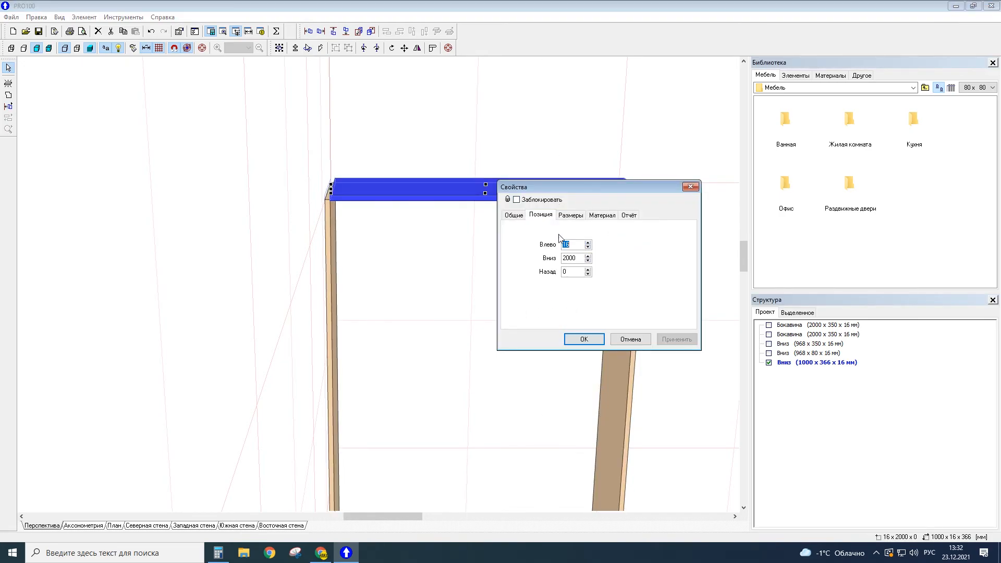
{"action": "type", "text": "0"}
{"action": "left_click", "coordinate": [677, 339]}
{"action": "left_click", "coordinate": [584, 340]}
Step: Rename the top panel as "Вверх"
{"action": "left_click_drag", "start_coordinate": [706, 318], "coordinate": [593, 365]}
{"action": "scroll", "coordinate": [624, 276], "scroll_direction": "down", "scroll_amount": 3}
{"action": "scroll", "coordinate": [599, 368], "scroll_direction": "down", "scroll_amount": 2}
{"action": "scroll", "coordinate": [594, 386], "scroll_direction": "down", "scroll_amount": 3}
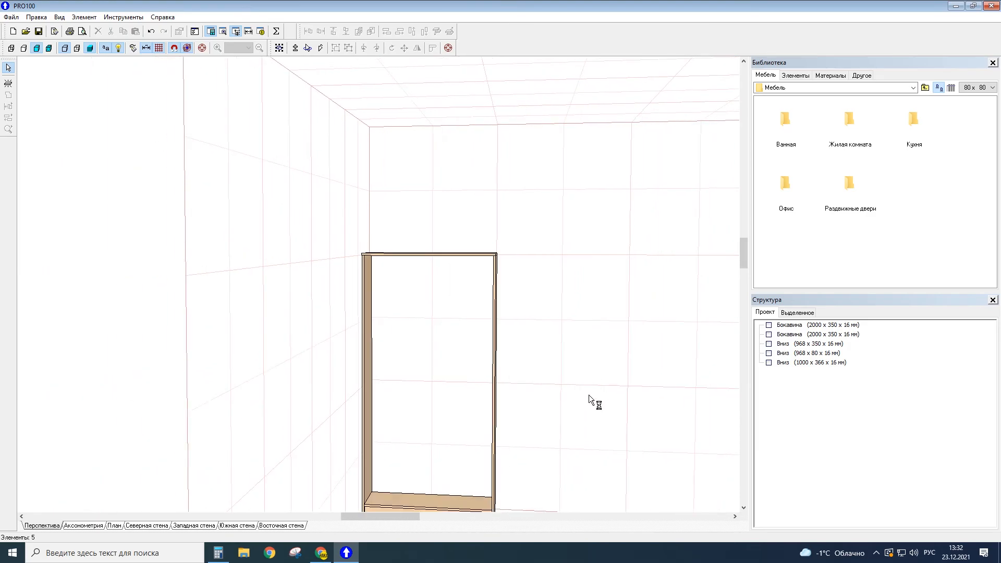
{"action": "left_click_drag", "start_coordinate": [518, 465], "coordinate": [458, 452]}
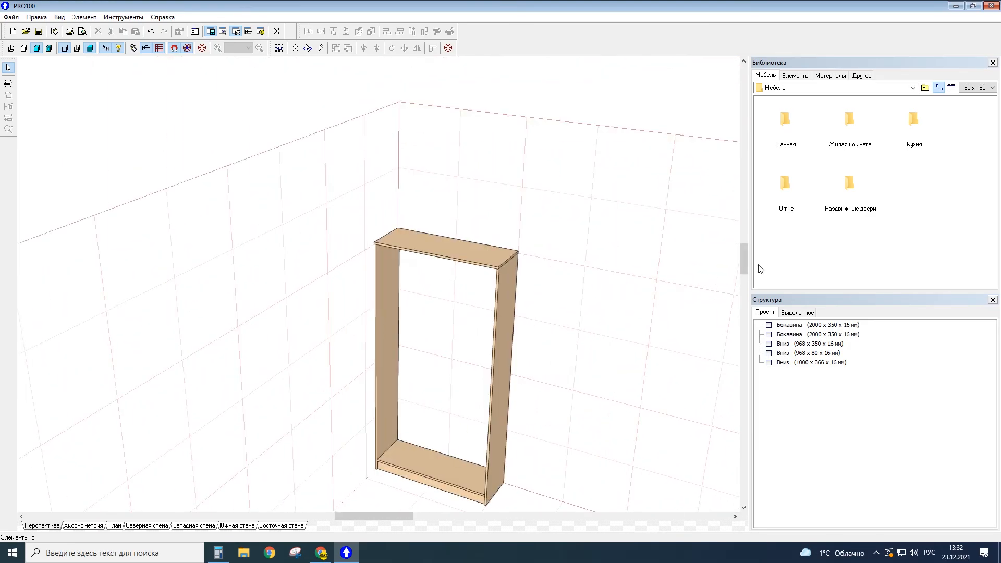
{"action": "left_click_drag", "start_coordinate": [743, 256], "coordinate": [743, 269]}
{"action": "scroll", "coordinate": [469, 206], "scroll_direction": "up", "scroll_amount": 4}
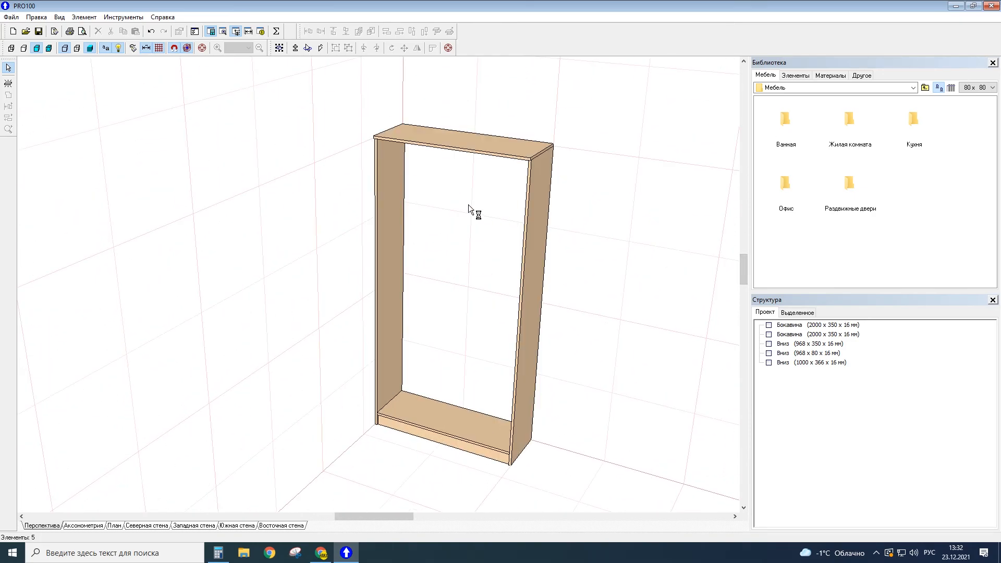
{"action": "left_click_drag", "start_coordinate": [652, 340], "coordinate": [635, 388]}
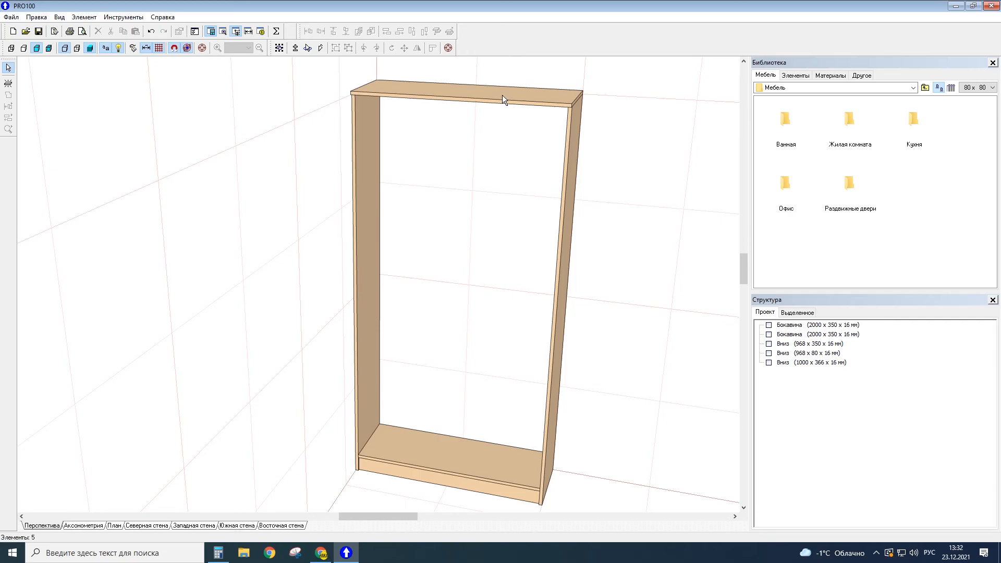
{"action": "double_click", "coordinate": [503, 98]}
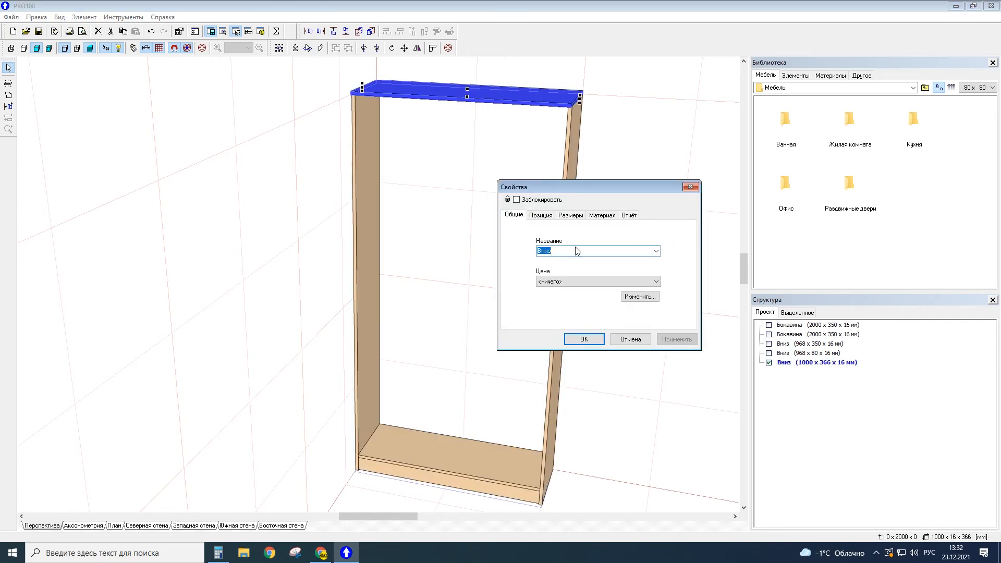
{"action": "type", "text": "Ве"}
{"action": "left_click", "coordinate": [677, 339]}
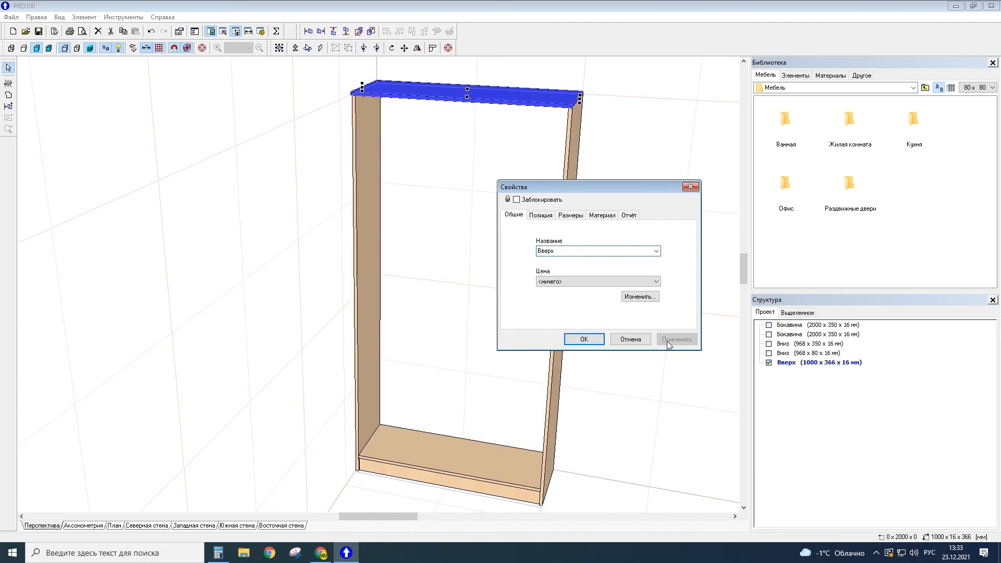
{"action": "left_click", "coordinate": [580, 339]}
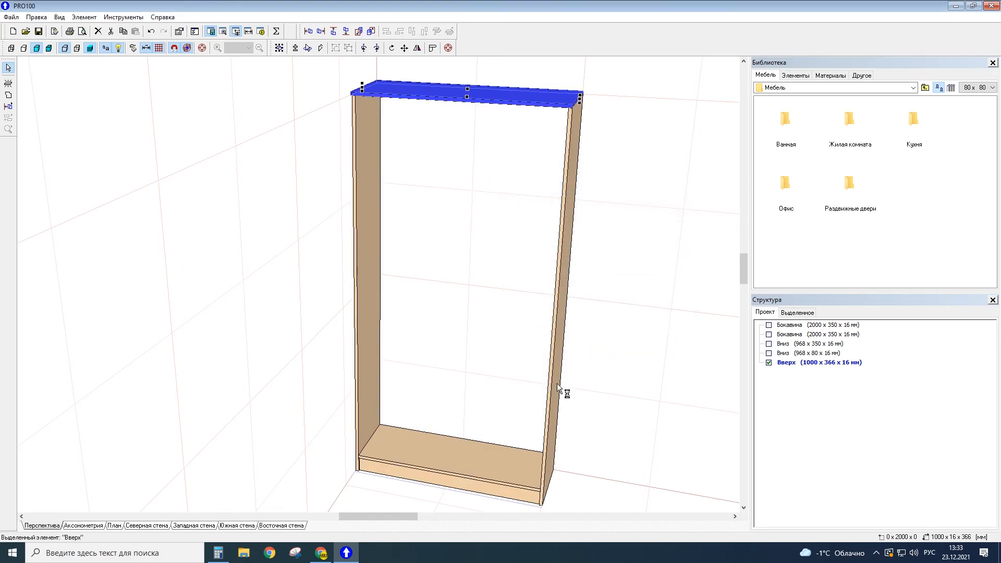
Step: Rename the vertical plinth panel below the bottom panel as "Цоколь"
{"action": "double_click", "coordinate": [492, 490]}
{"action": "type", "text": "Цоколь"}
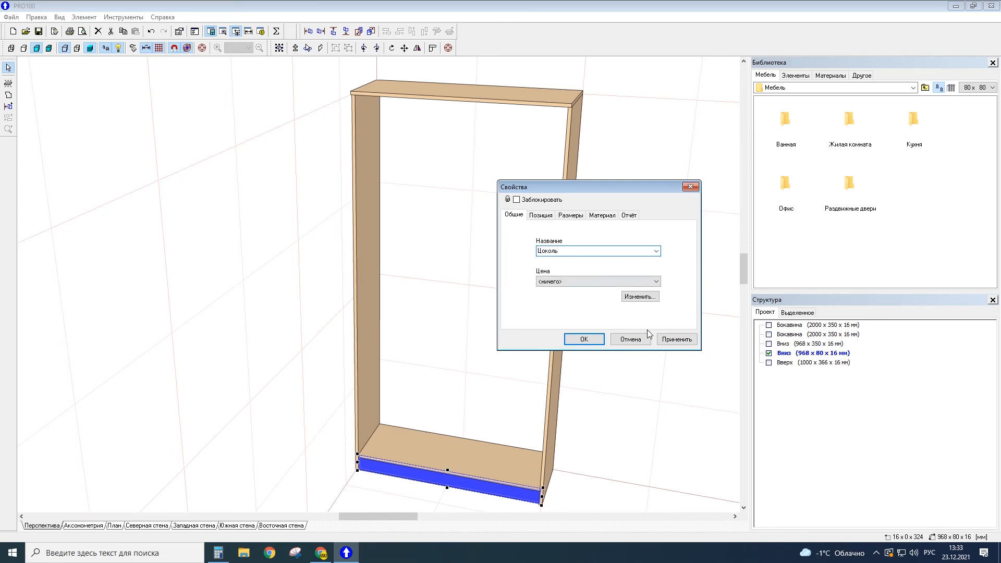
{"action": "left_click", "coordinate": [676, 340]}
{"action": "left_click", "coordinate": [631, 340]}
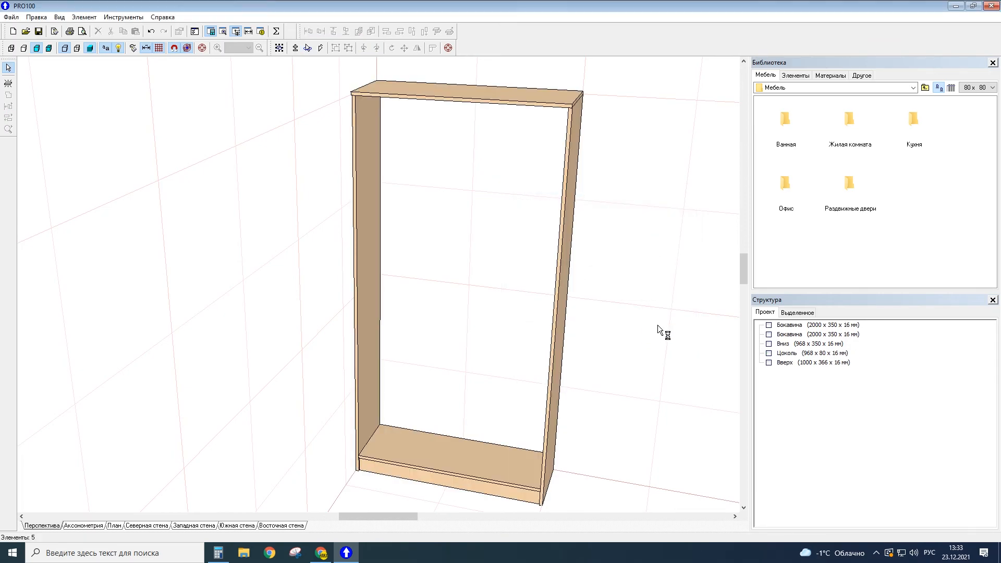
Step: Generate the project report and review the names, dimensions and quantities in its parts list, then close it
{"action": "left_click", "coordinate": [276, 32]}
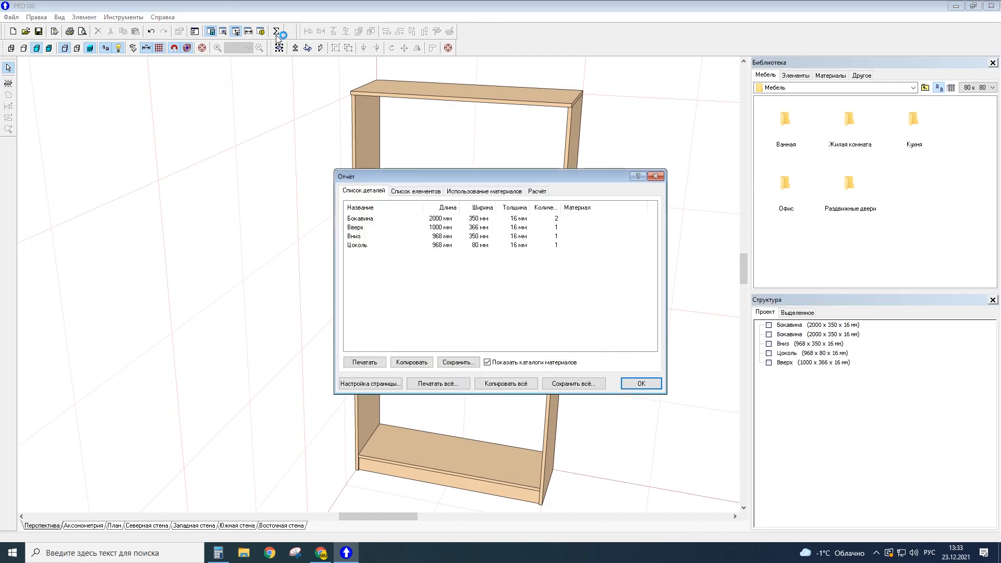
{"action": "left_click_drag", "start_coordinate": [417, 178], "coordinate": [268, 148]}
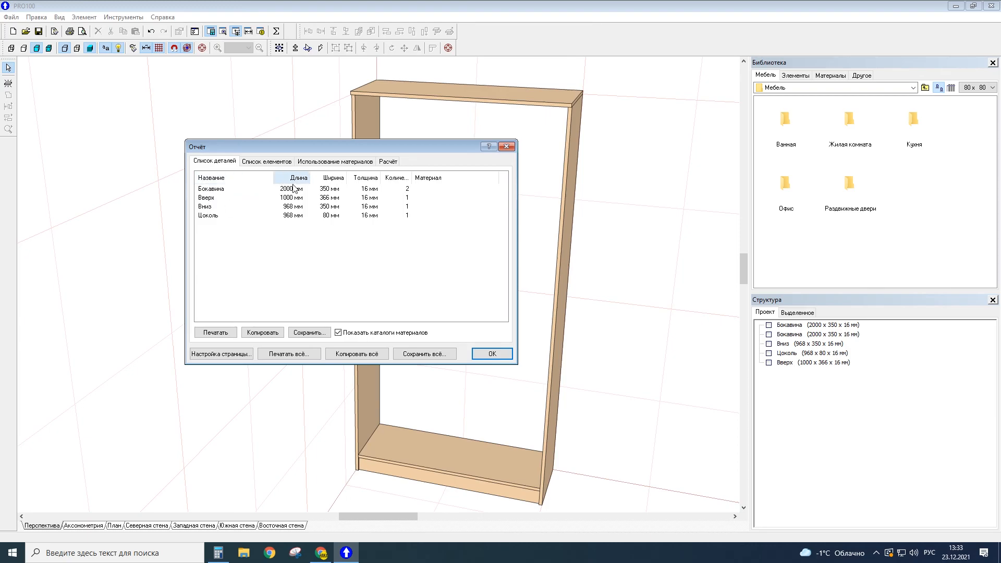
{"action": "left_click", "coordinate": [292, 189]}
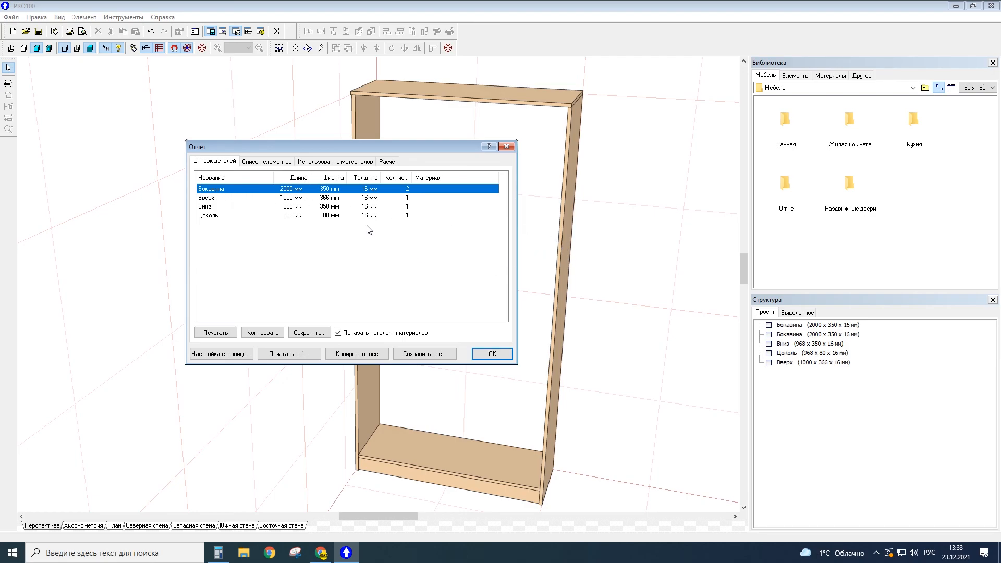
{"action": "key", "text": "Down"}
{"action": "key", "text": "Down"}
{"action": "key", "text": "Down"}
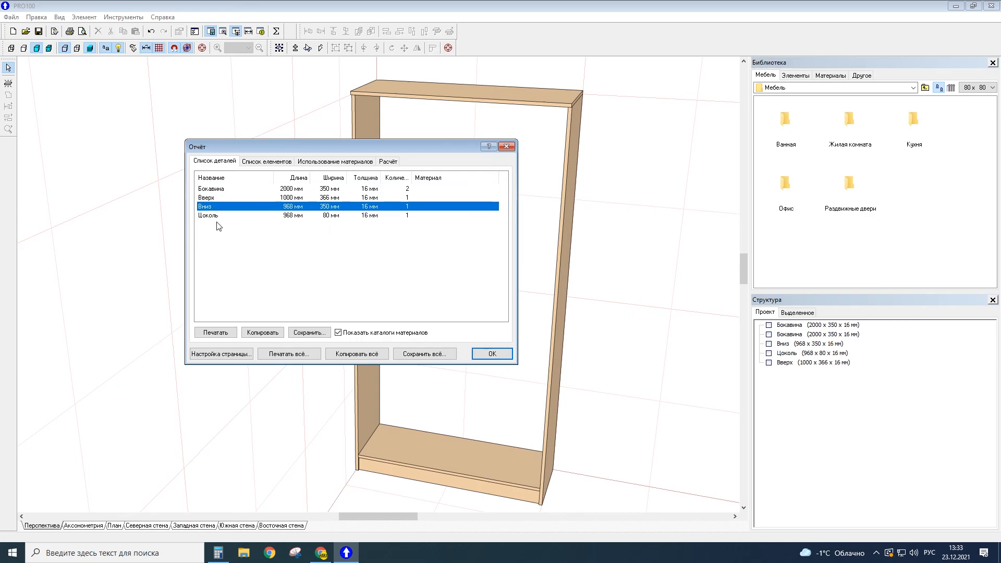
{"action": "left_click", "coordinate": [501, 354]}
{"action": "mouse_move", "coordinate": [655, 343]}
{"action": "right_mouse_down"}
{"action": "mouse_move", "coordinate": [652, 370]}
{"action": "mouse_move", "coordinate": [608, 369]}
{"action": "mouse_move", "coordinate": [650, 378]}
{"action": "mouse_move", "coordinate": [599, 384]}
{"action": "mouse_move", "coordinate": [636, 387]}
{"action": "right_mouse_up"}
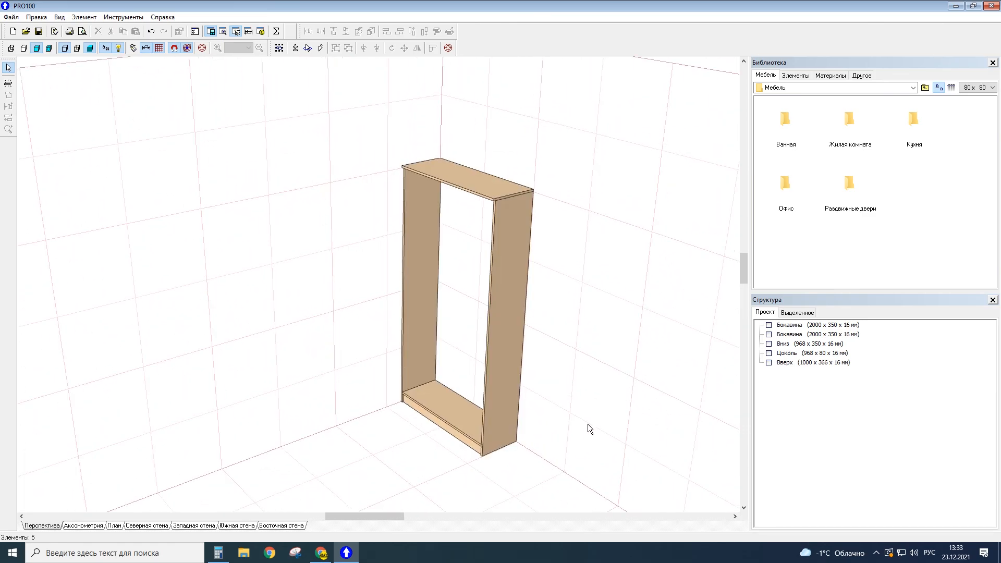